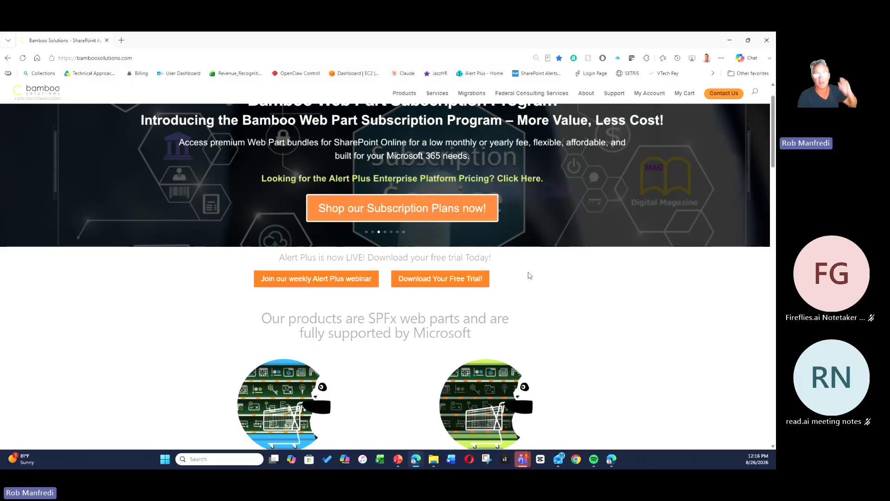
Open the Alert Plus product page from the Bamboo Solutions Products menu.
scroll(500, 340, down, 2)
scroll(353, 128, up, 3)
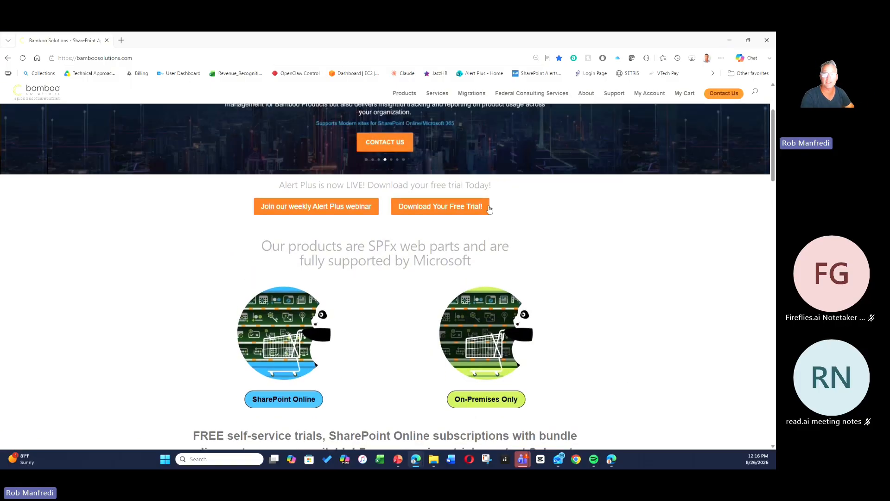
mouse_move(404, 95)
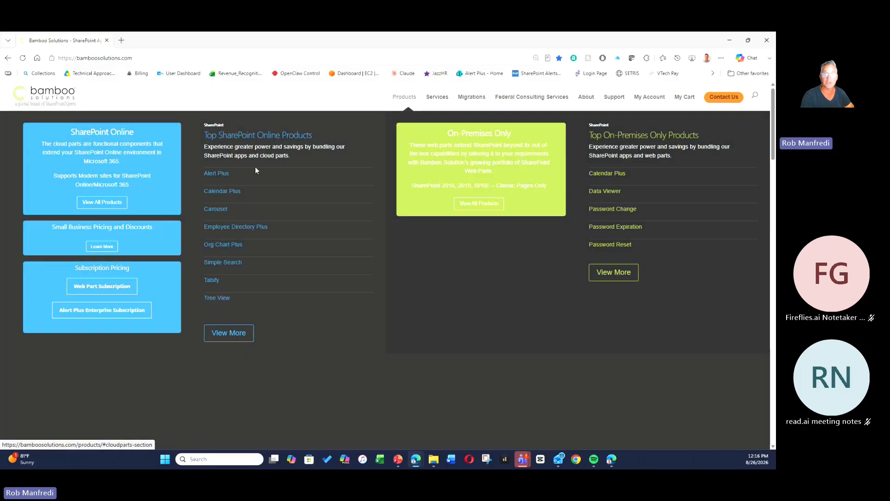
click(214, 176)
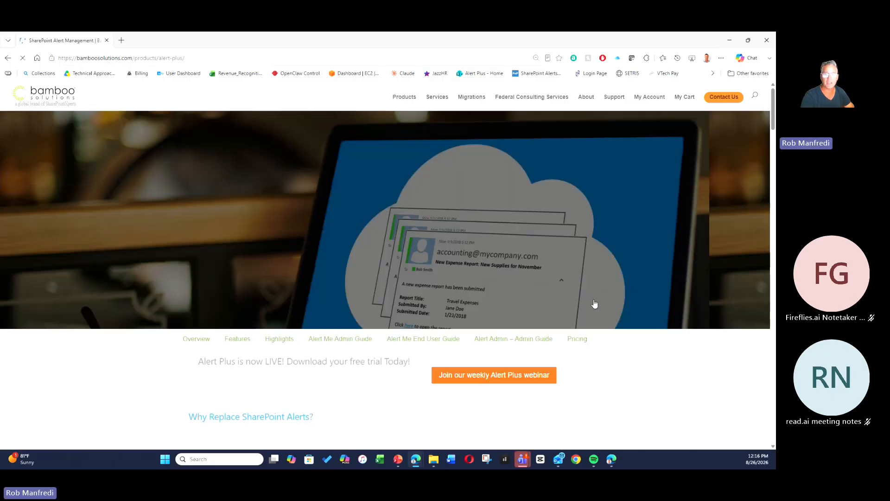
Scroll through the Alert Plus product page and open the subscription pricing page.
scroll(486, 301, down, 5)
scroll(487, 300, down, 10)
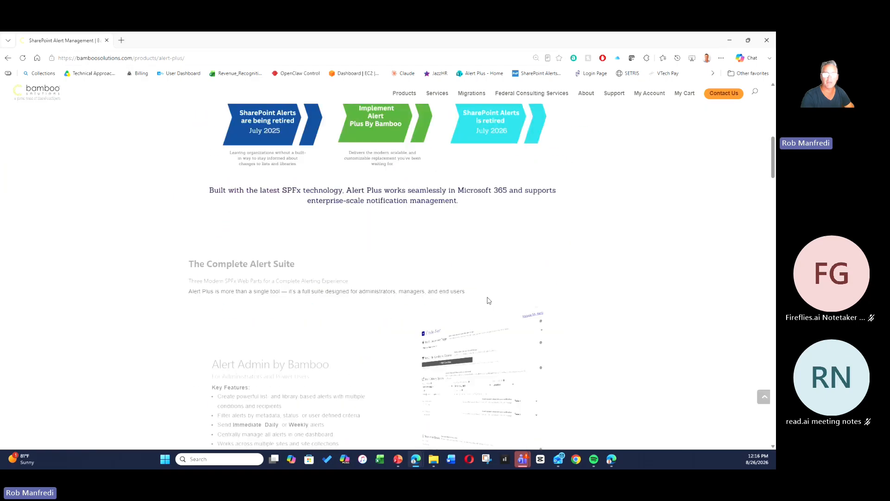
scroll(487, 298, down, 15)
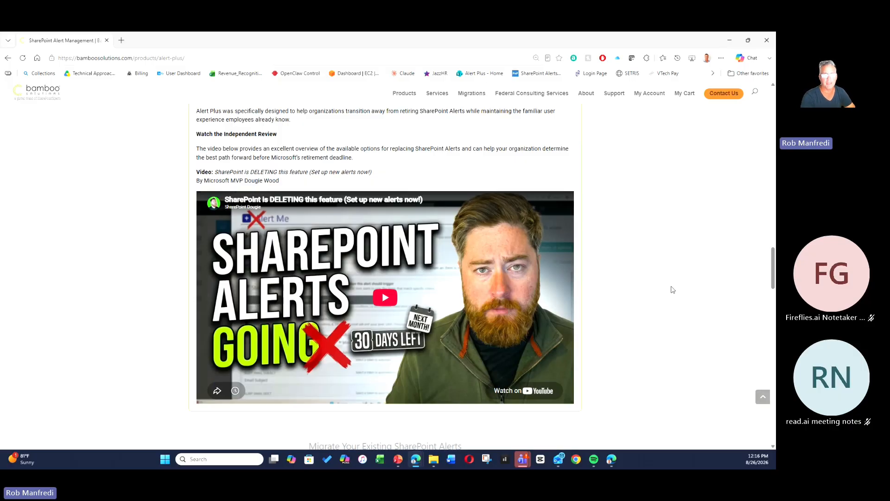
scroll(673, 289, down, 6)
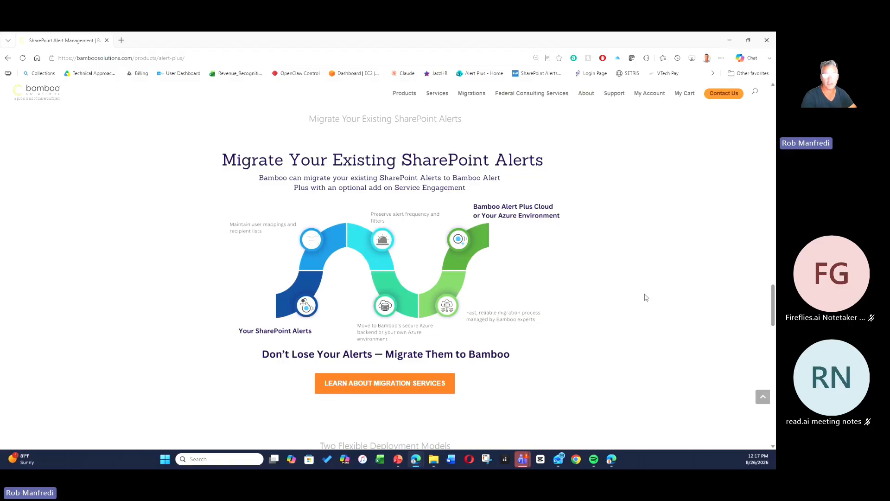
scroll(614, 254, down, 15)
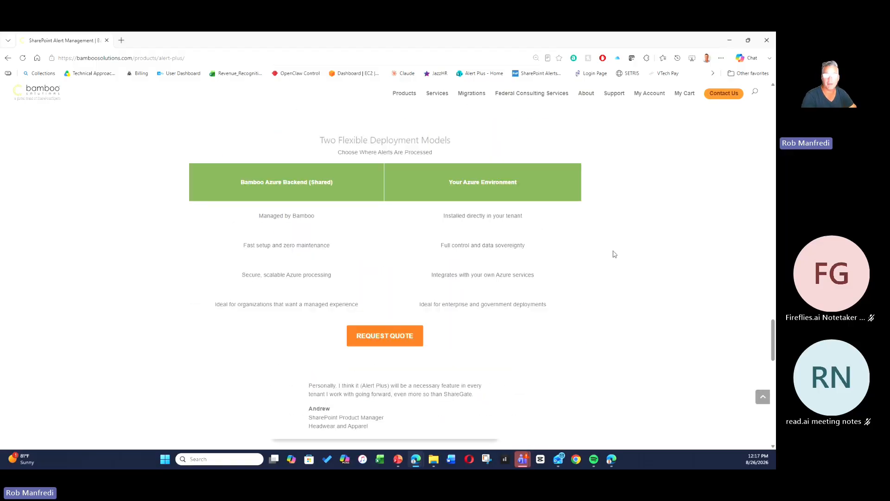
scroll(614, 254, down, 4)
scroll(614, 254, up, 1)
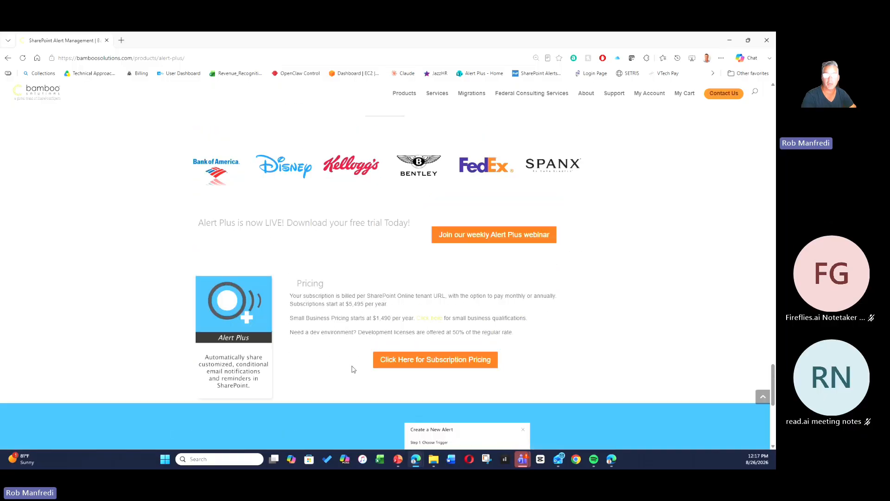
click(415, 365)
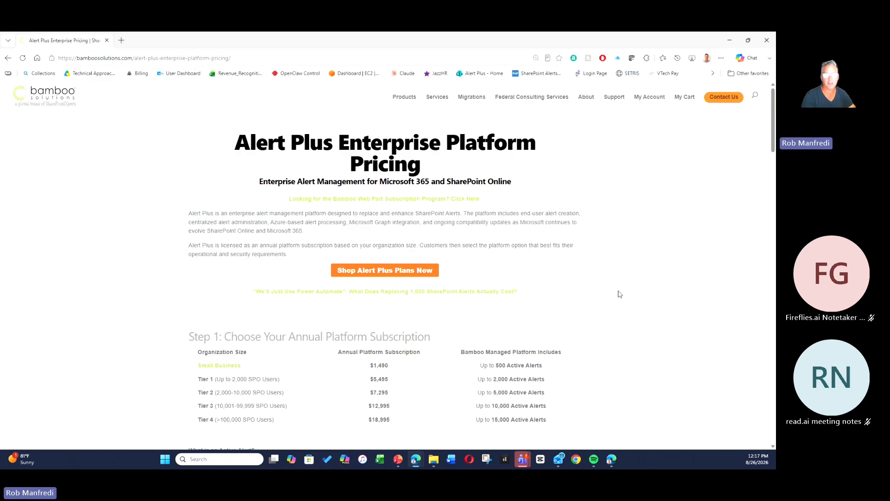
Review the Alert Plus Enterprise Platform pricing tiers and the managed and customer-managed platform fee tables.
scroll(620, 294, down, 2)
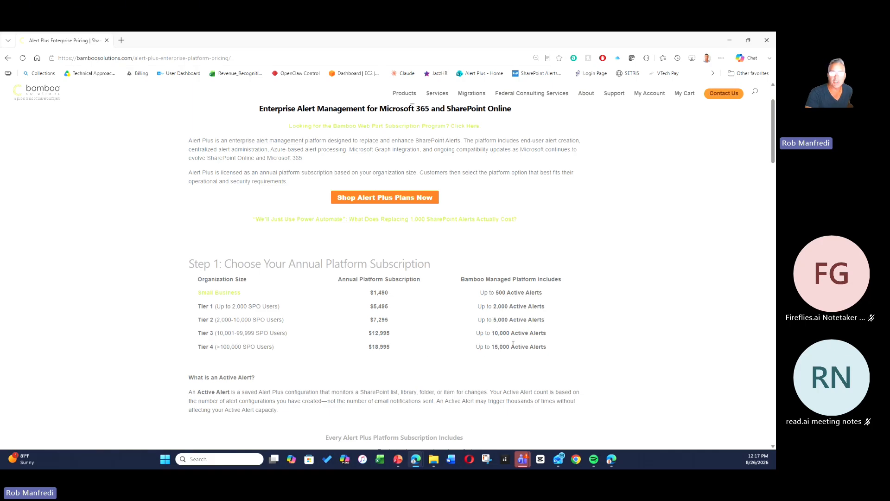
scroll(513, 344, down, 8)
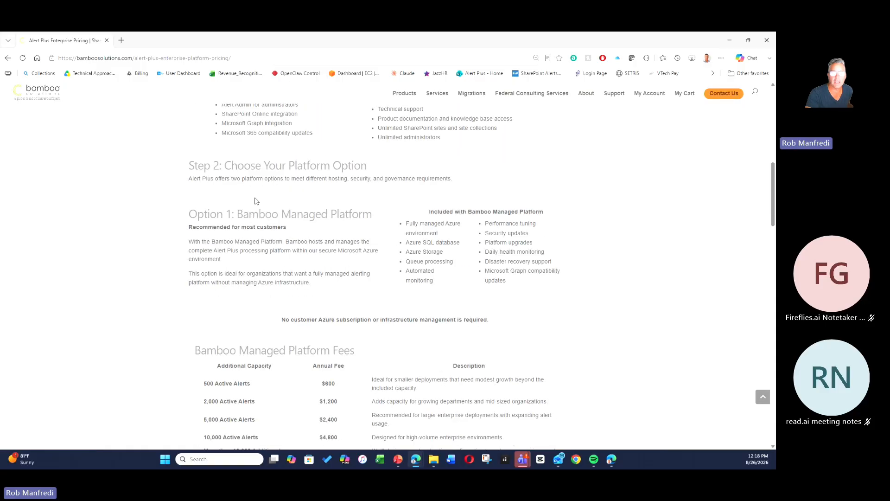
scroll(294, 166, down, 3)
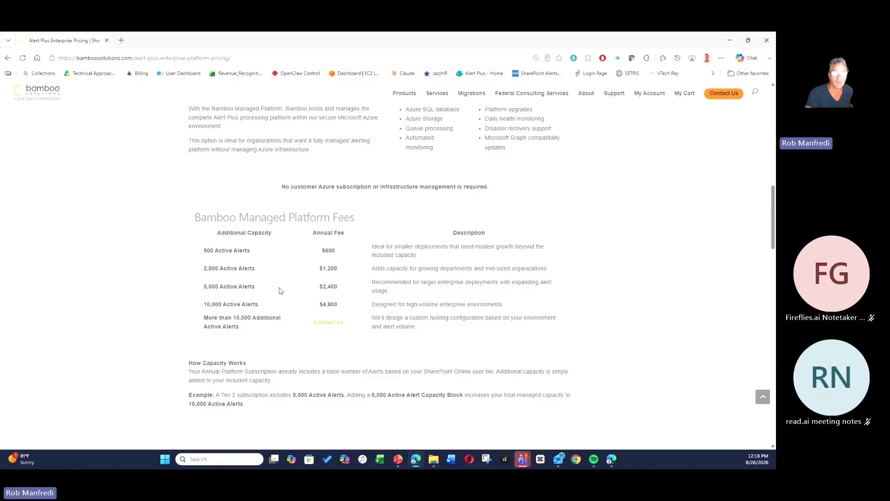
scroll(438, 270, up, 10)
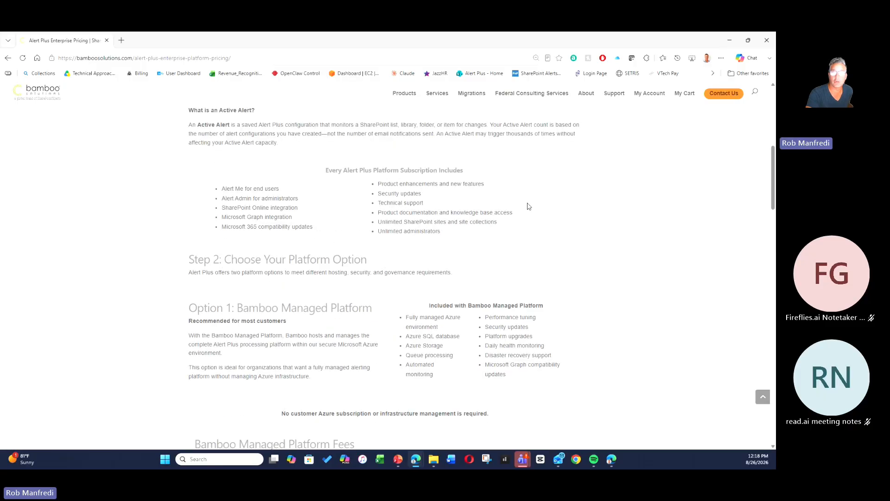
scroll(373, 241, down, 8)
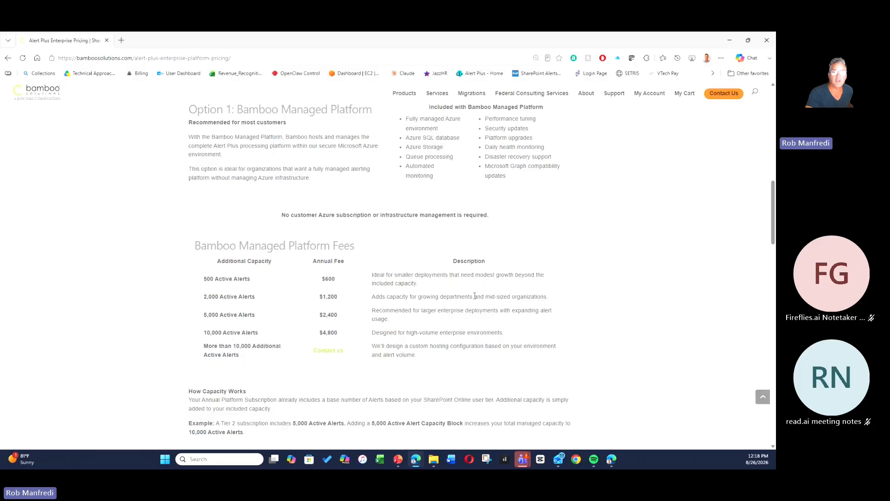
scroll(481, 295, up, 8)
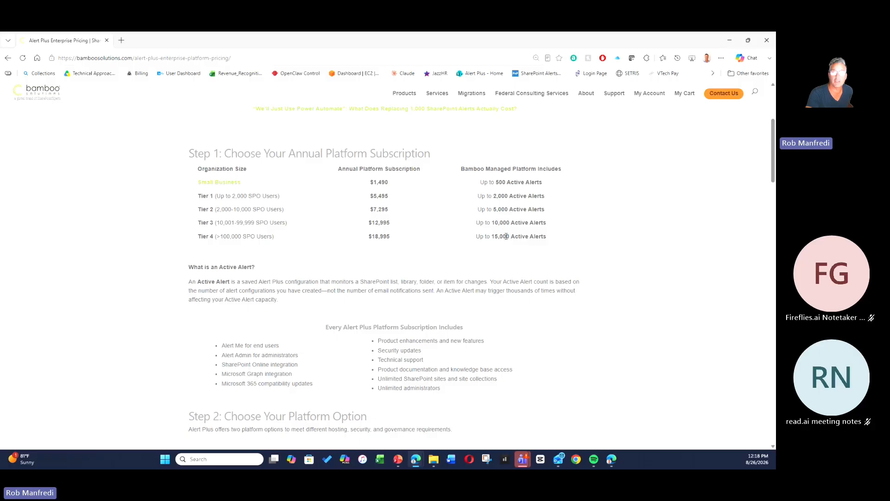
scroll(506, 237, down, 12)
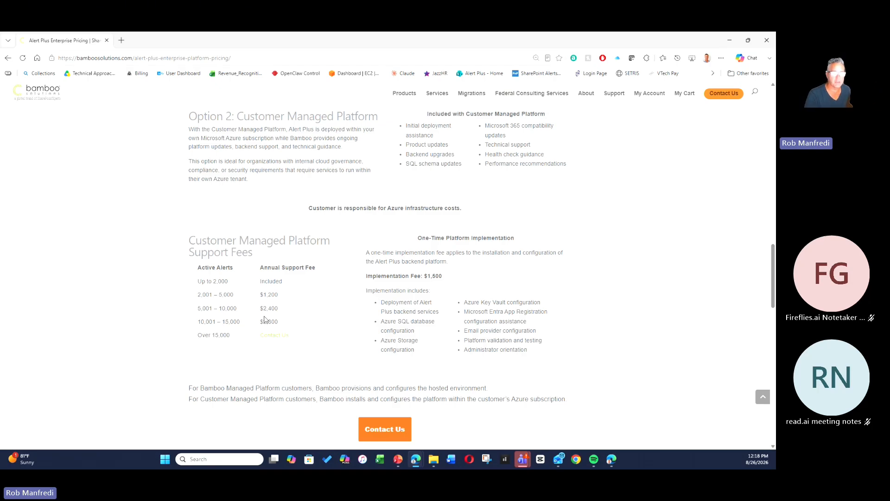
drag(258, 324, 290, 322)
click(376, 322)
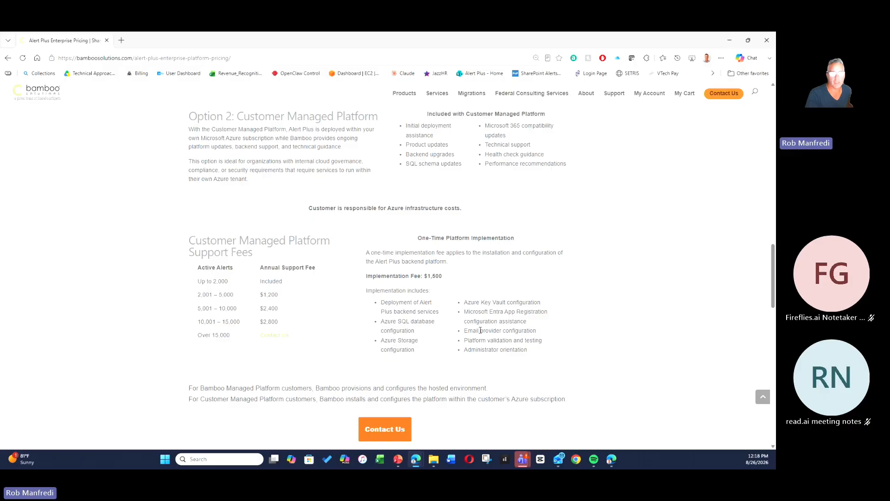
scroll(480, 330, up, 20)
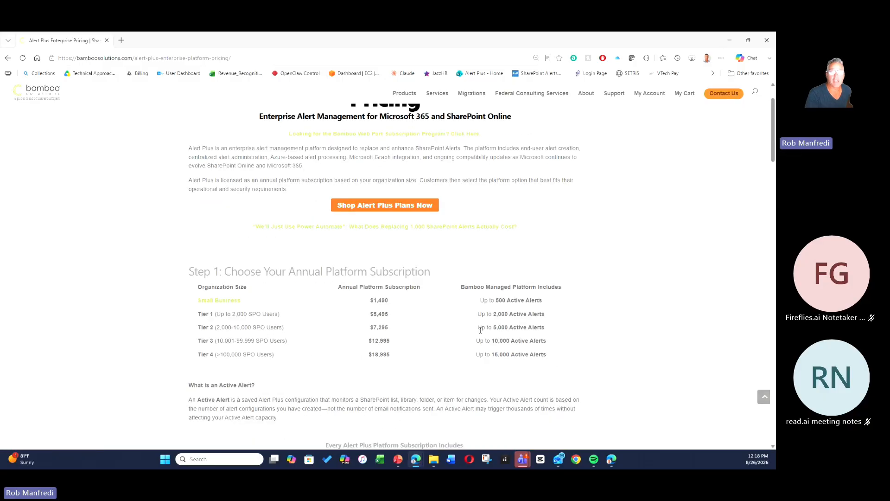
Start the Alert Plus plan configurator with Small Business size and Bamboo Managed Platform, advancing to the review step.
click(384, 270)
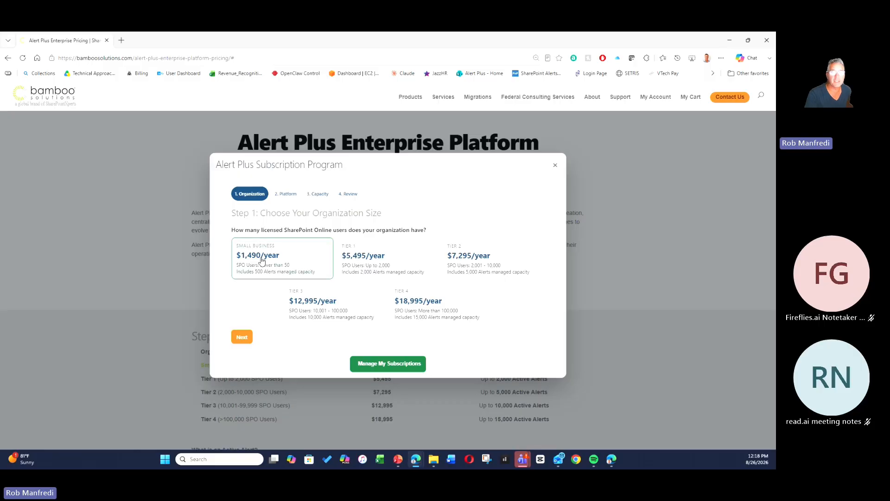
click(242, 336)
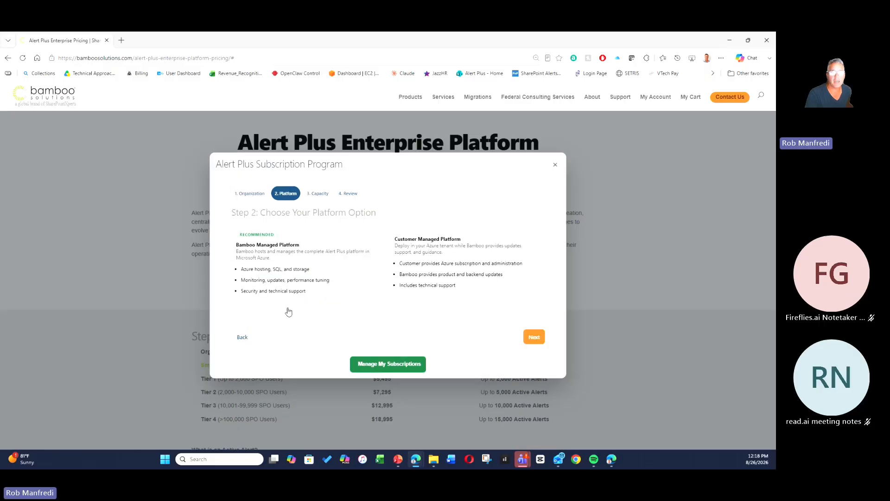
click(280, 263)
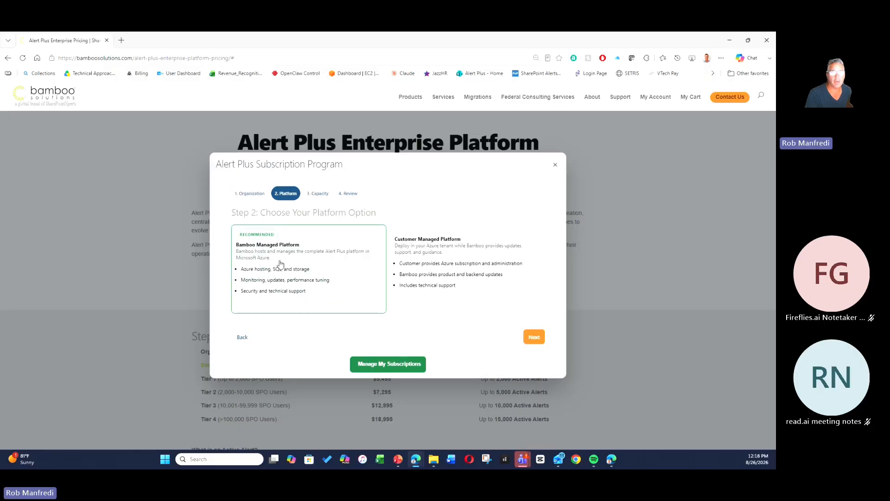
click(534, 344)
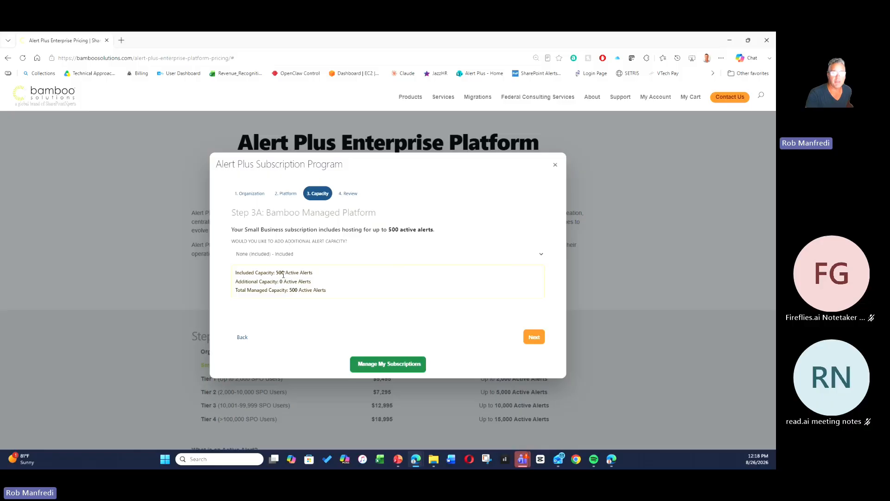
click(534, 336)
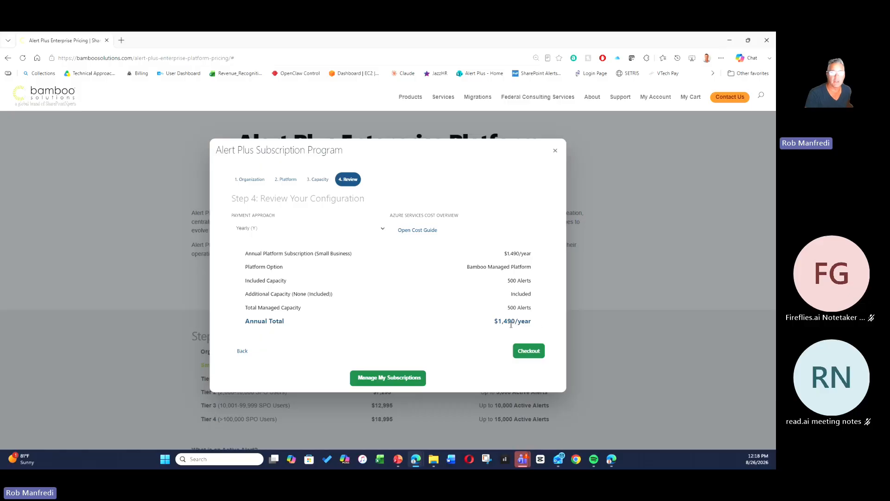
Go back to capacity, choose Additional 2,000 Alerts - $1,200/year, and return to the review step.
click(242, 351)
click(312, 241)
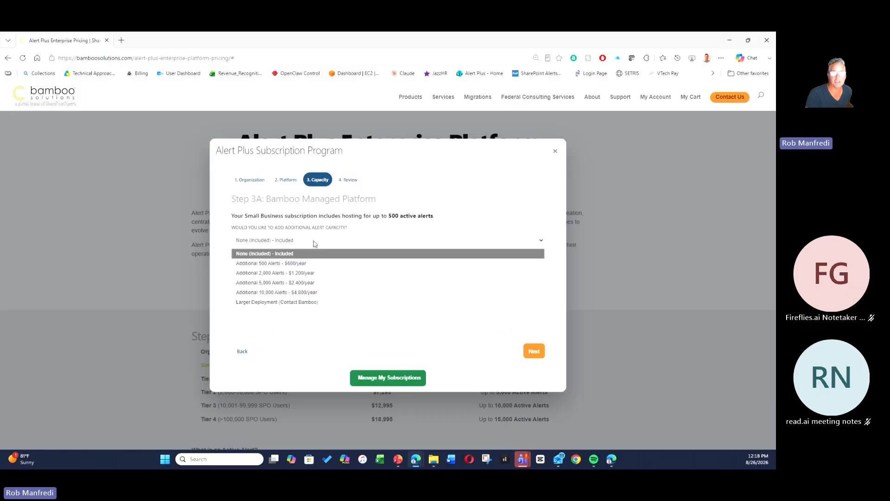
click(306, 274)
click(538, 354)
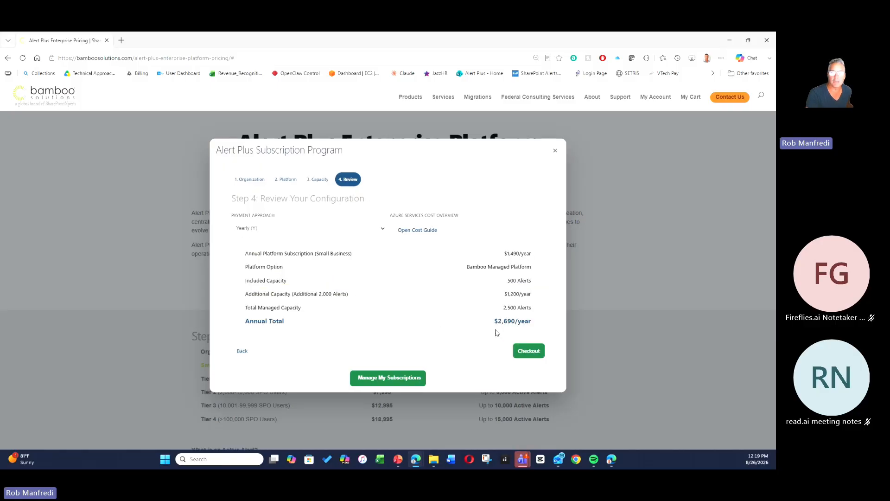
Highlight the annual total and close the subscription configurator dialog.
drag(485, 324, 528, 323)
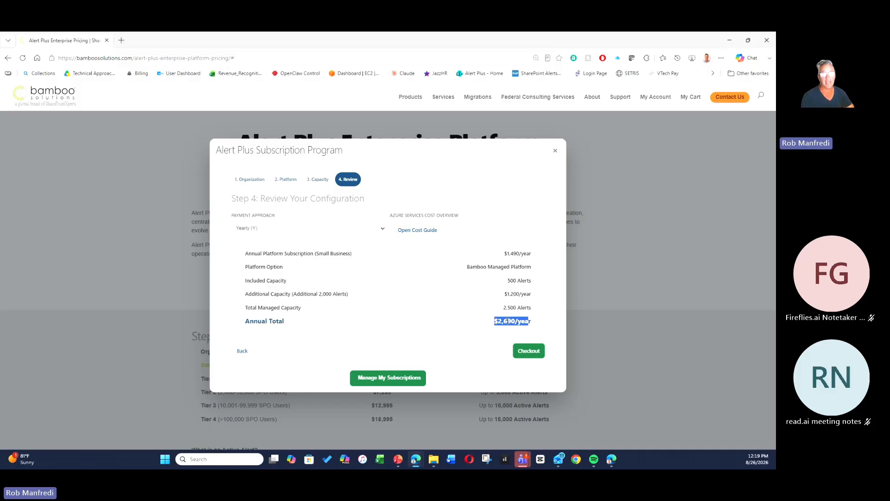
click(502, 320)
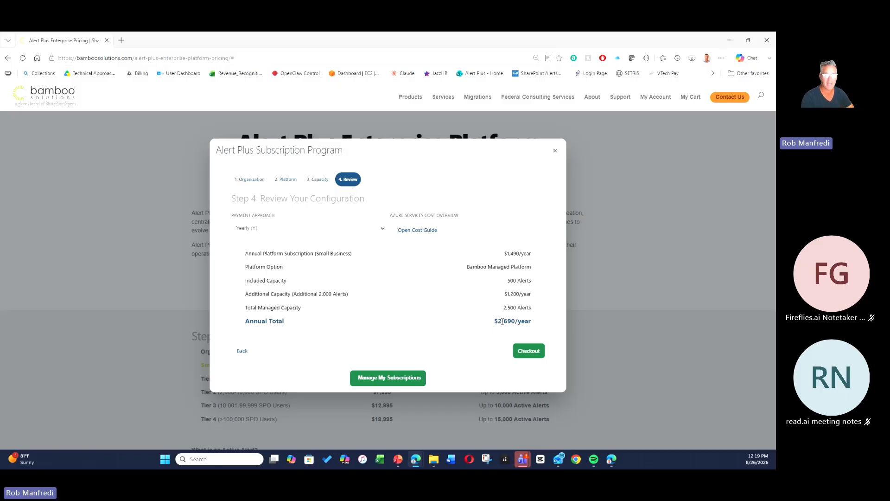
click(555, 150)
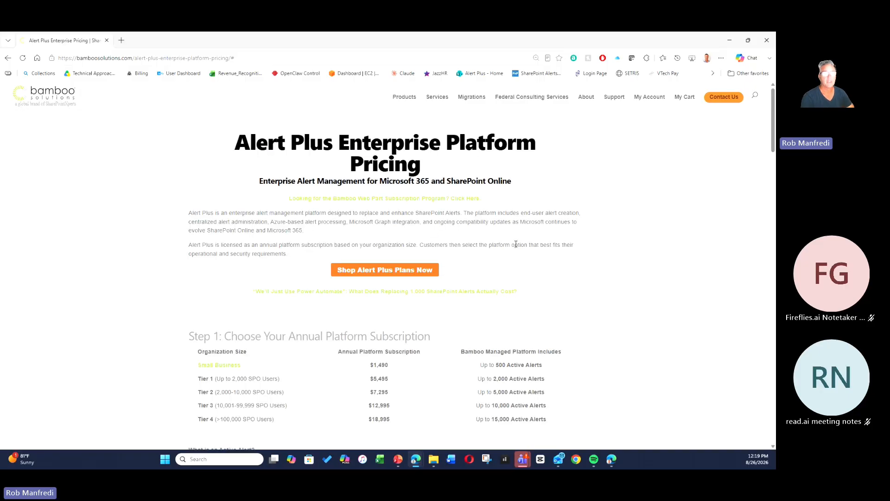
Switch to the SharePoint browser window, maximize it, and open the Sales and Marketing Documents tab.
key(alt+Tab)
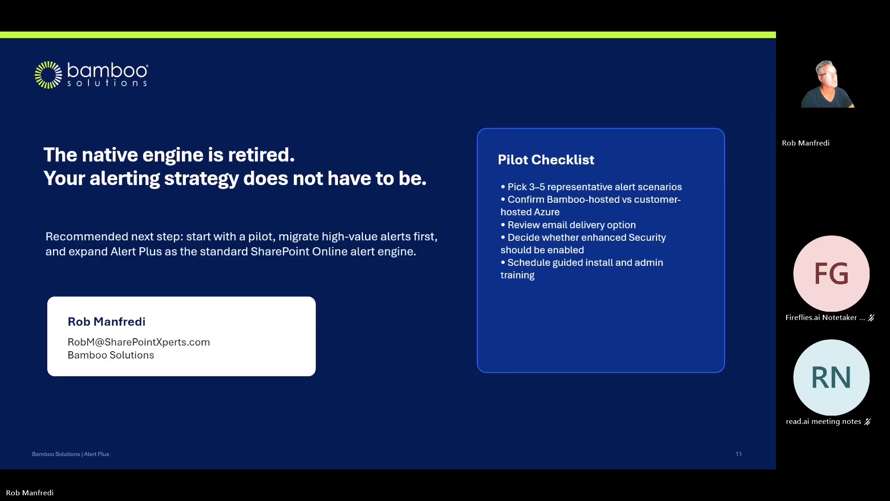
drag(0, 106, 491, 88)
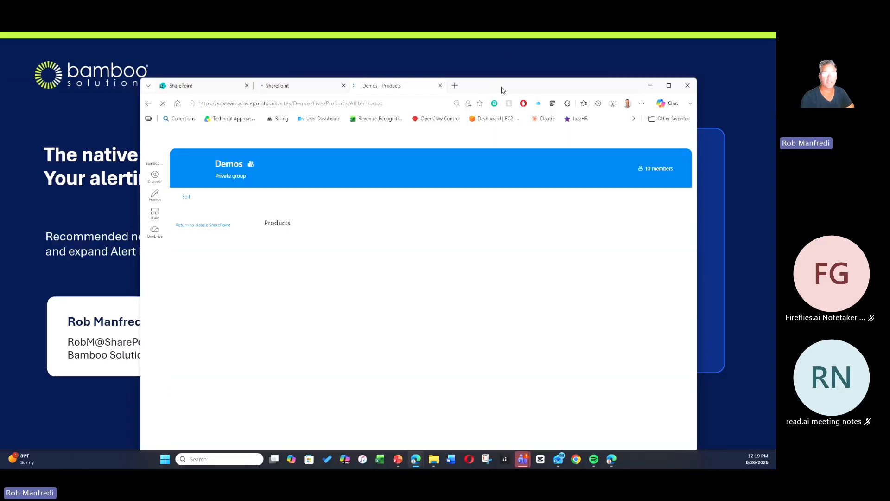
double_click(502, 87)
click(56, 40)
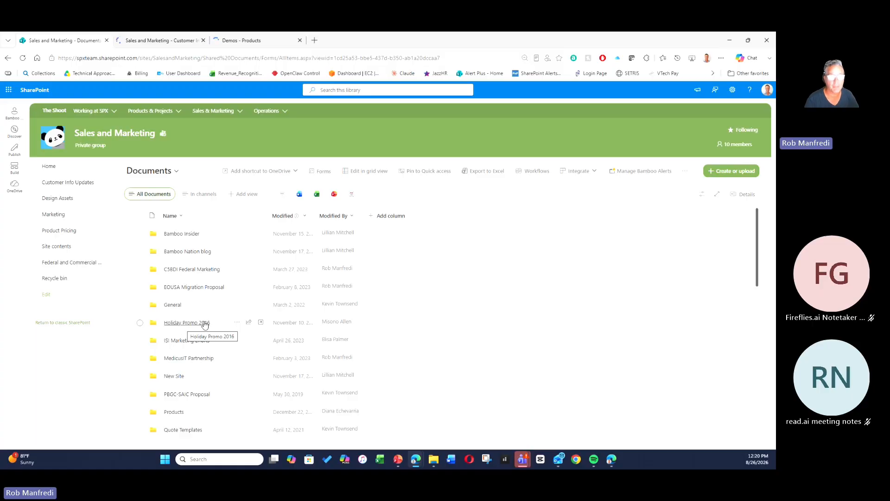
Select the Holiday Promo 2016 folder and start adding a Bamboo alert to it.
click(140, 323)
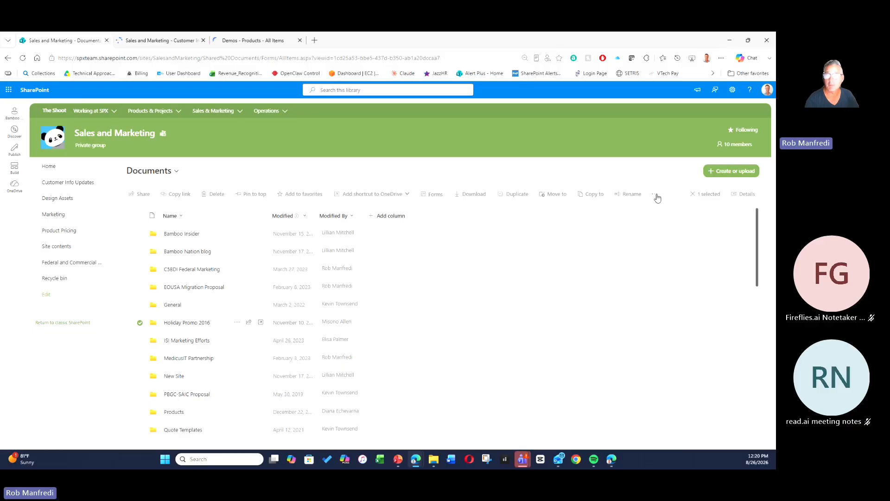
click(656, 195)
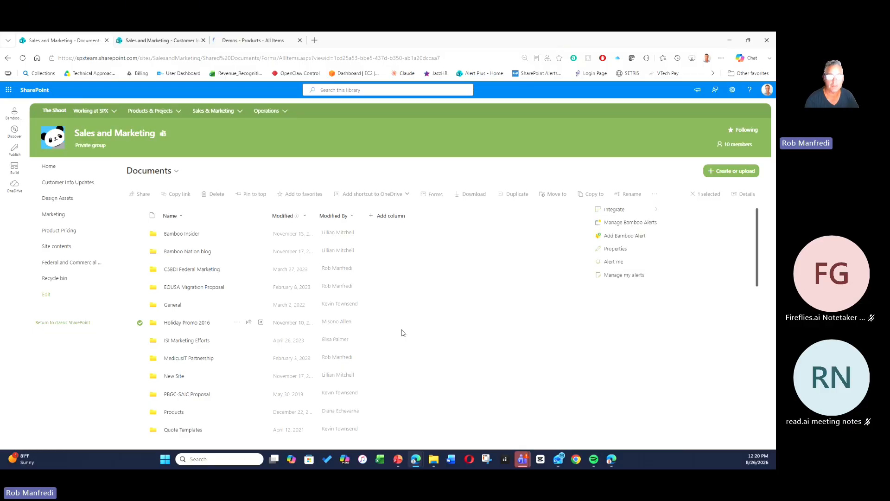
click(235, 323)
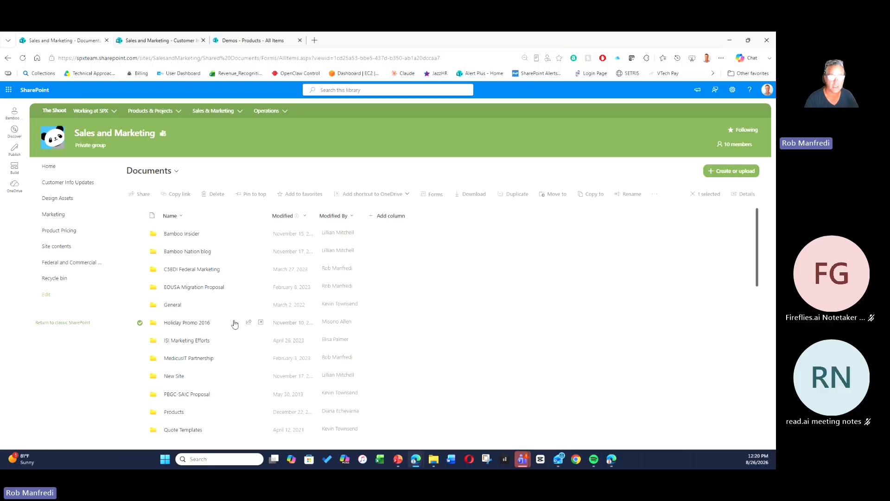
click(235, 323)
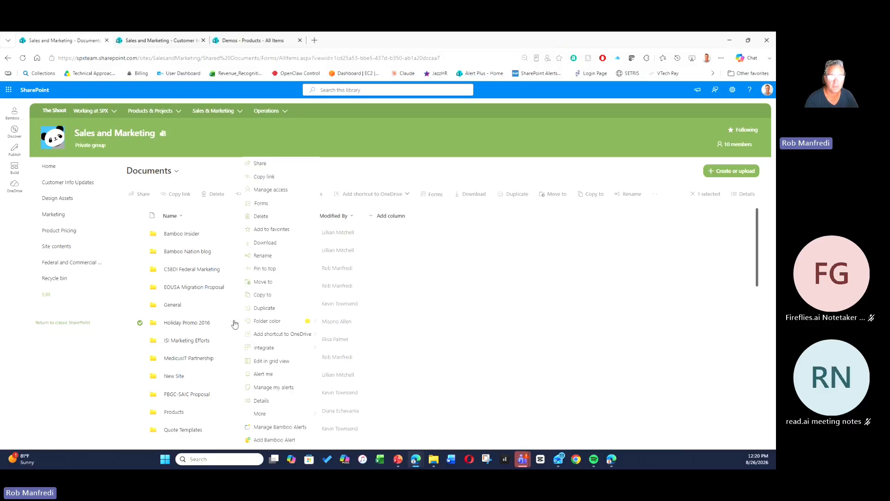
click(270, 441)
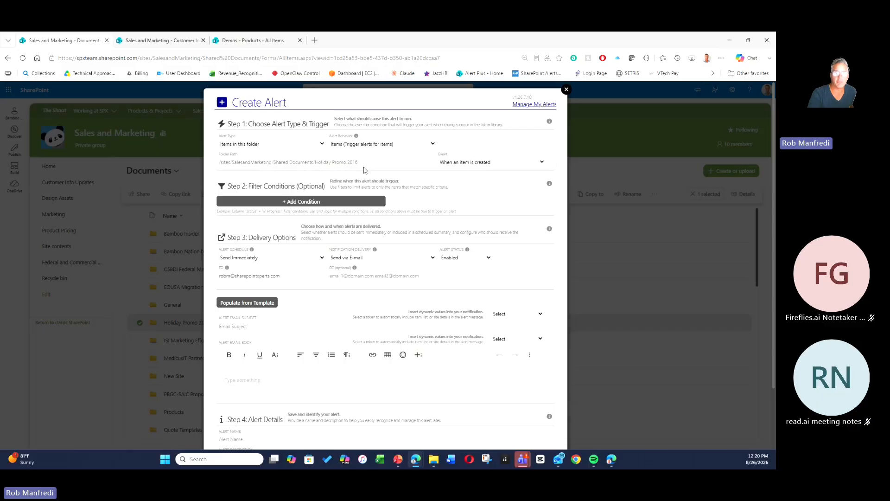
Set the alert type to Items in this folder and subfolders, with the event When an item is created.
click(277, 145)
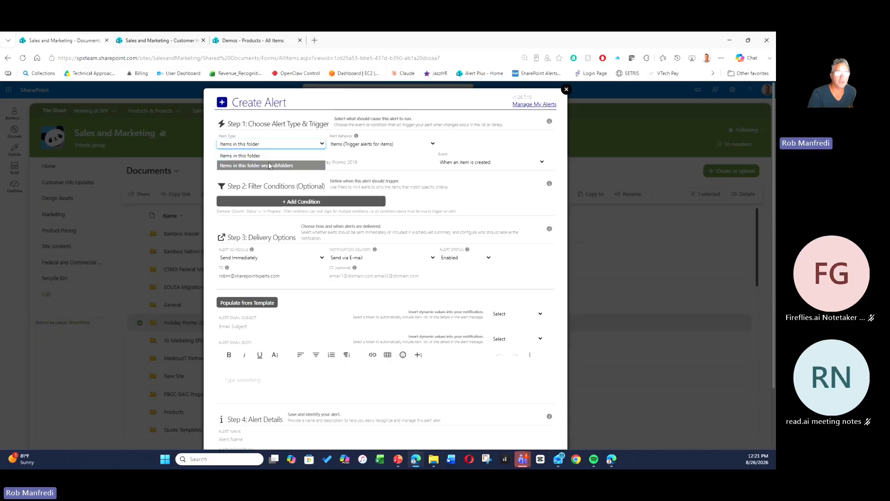
click(270, 165)
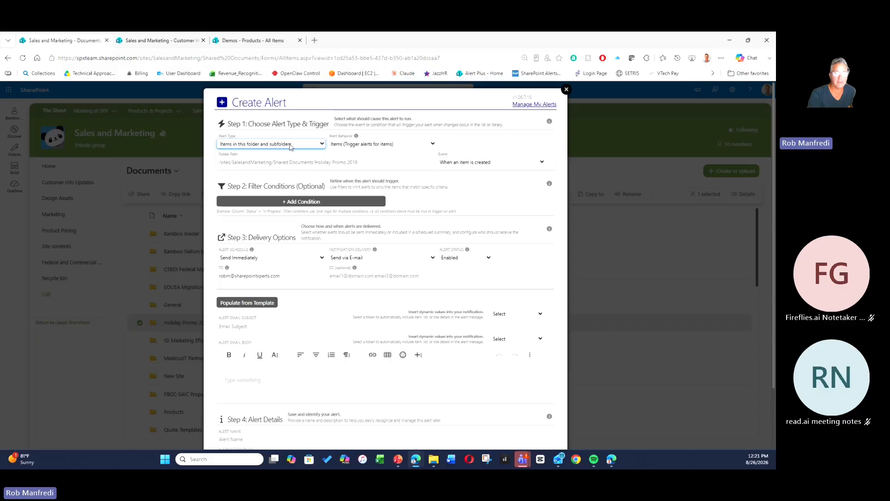
click(505, 163)
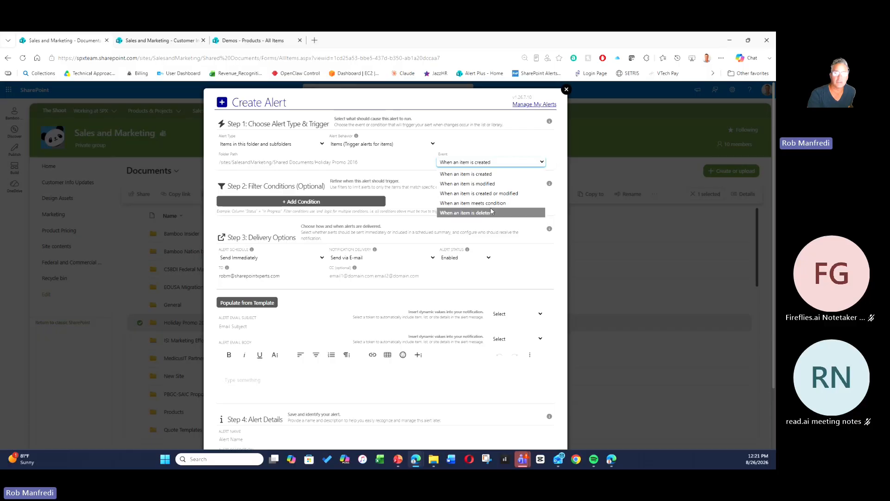
click(491, 174)
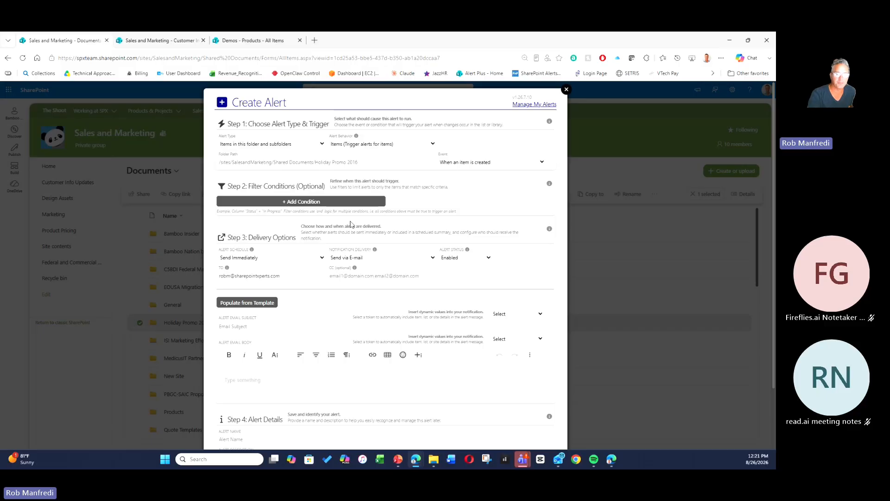
Set the alert schedule to Send Daily/Weekly Summary, delivered on Friday at 5:00 PM.
scroll(450, 239, down, 2)
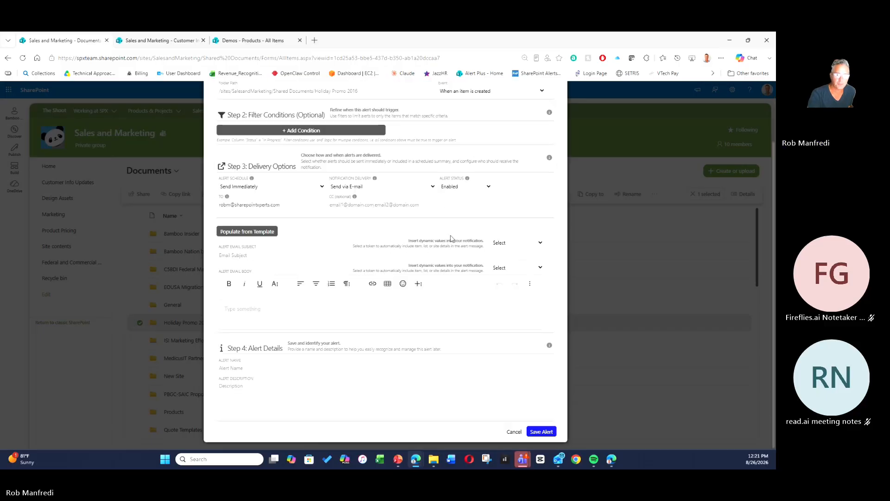
click(260, 186)
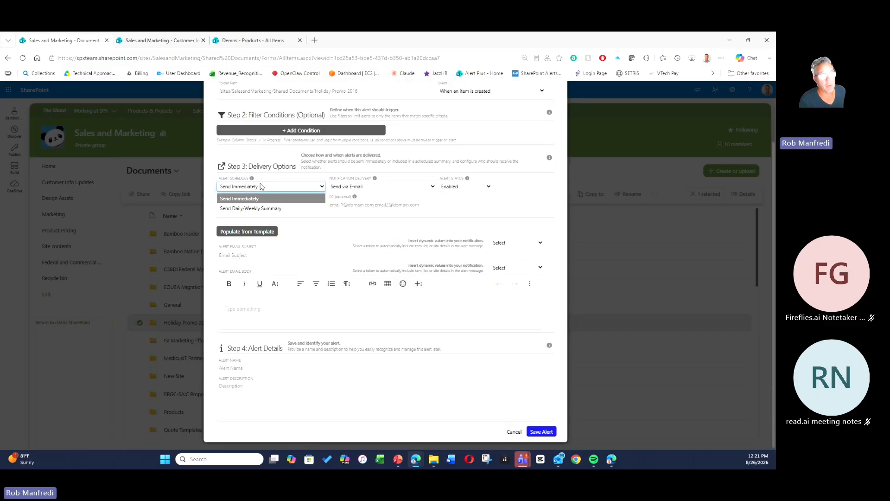
click(249, 207)
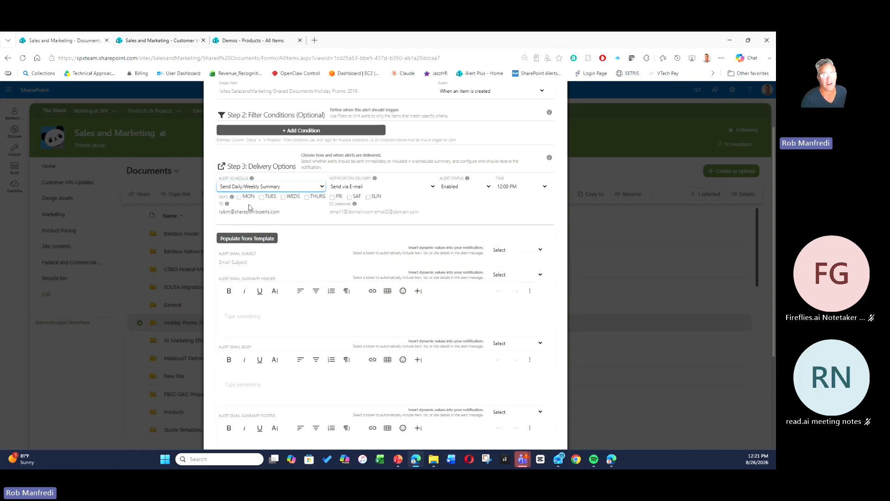
click(332, 197)
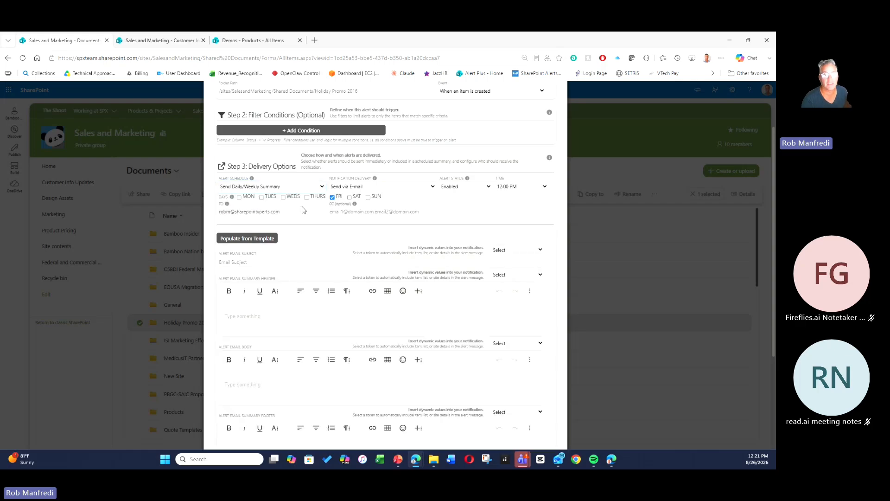
click(523, 188)
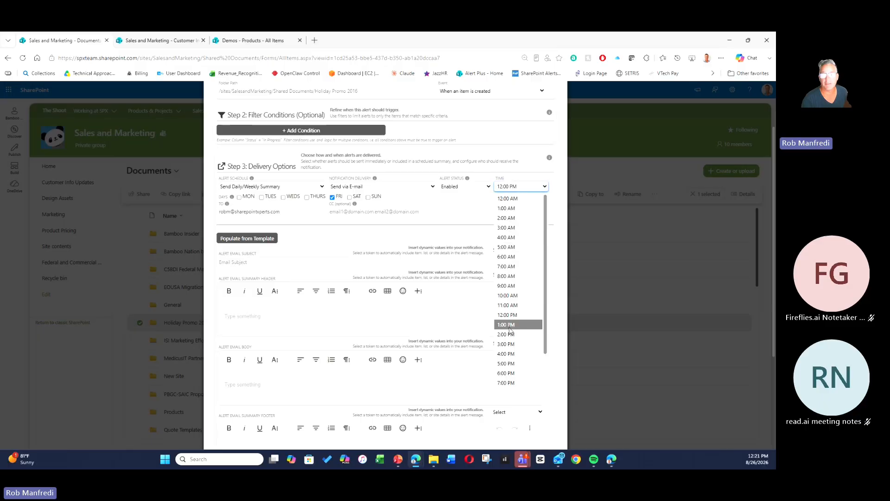
click(510, 363)
click(485, 163)
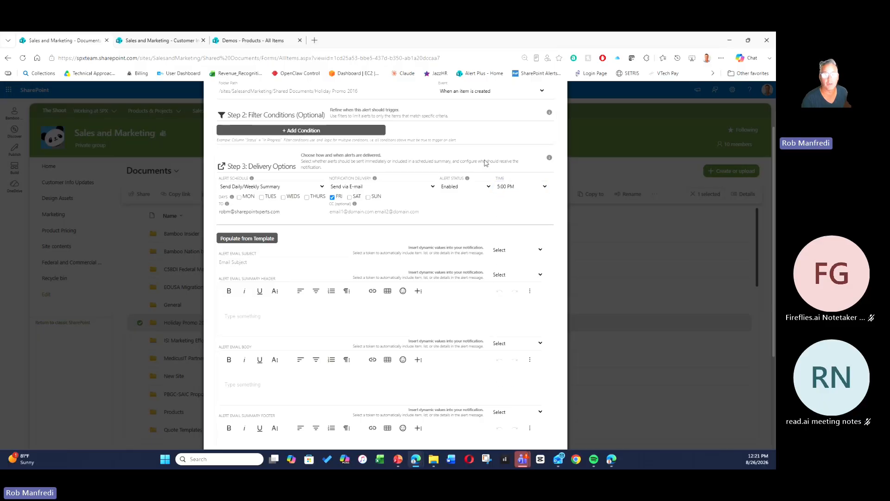
Populate the alert email subject, header, body and footer from the template, applying it.
scroll(458, 240, down, 2)
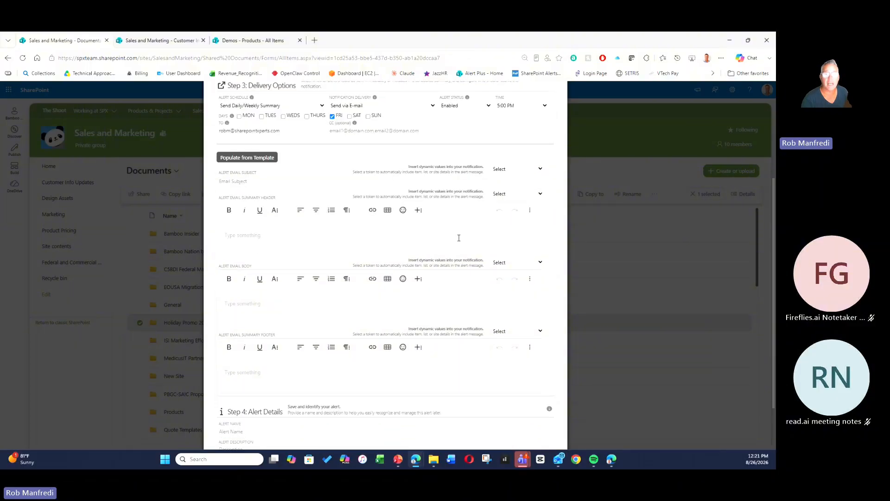
scroll(458, 237, up, 2)
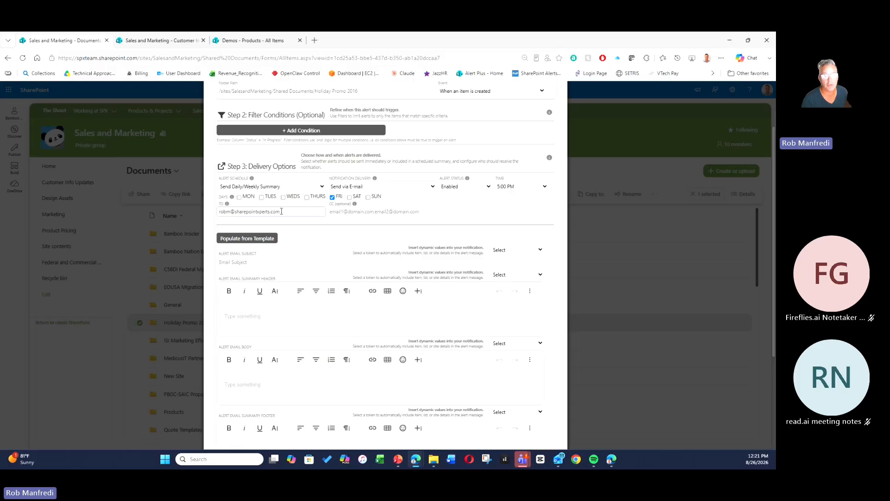
click(344, 212)
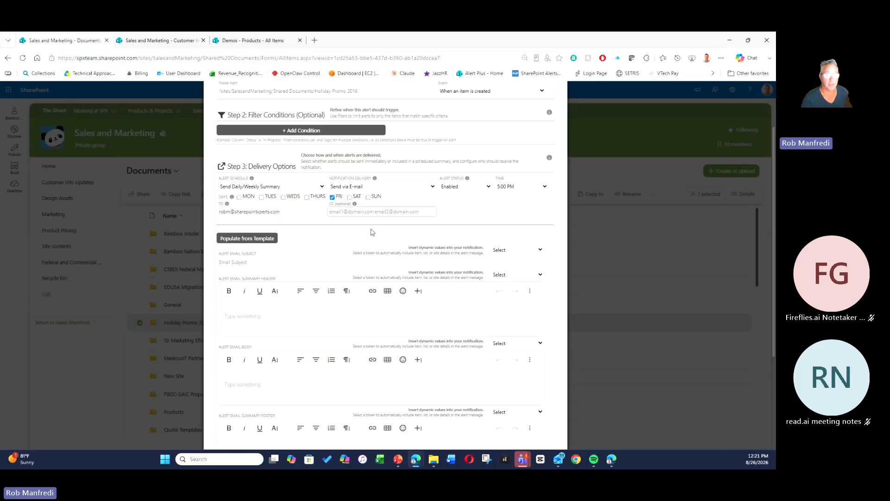
scroll(457, 234, down, 3)
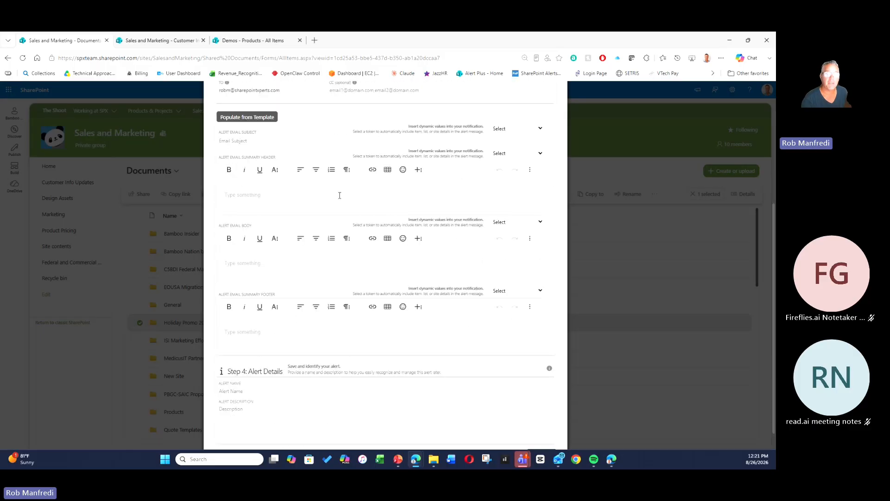
click(238, 140)
click(240, 116)
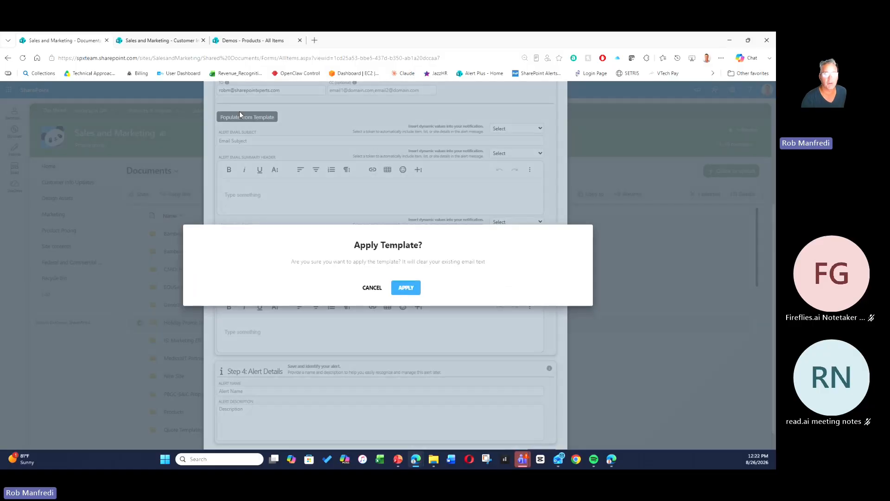
click(417, 287)
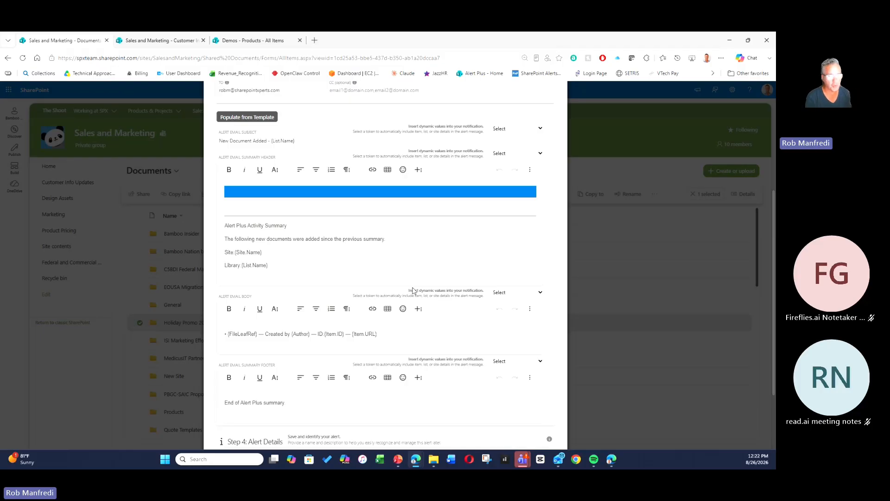
Review the event options and the template-filled email subject, summary header, body and footer.
scroll(426, 260, up, 5)
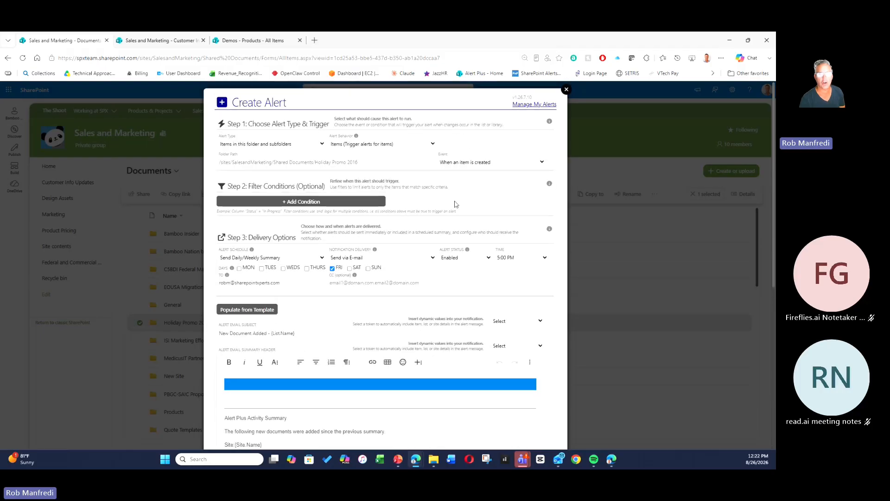
click(477, 162)
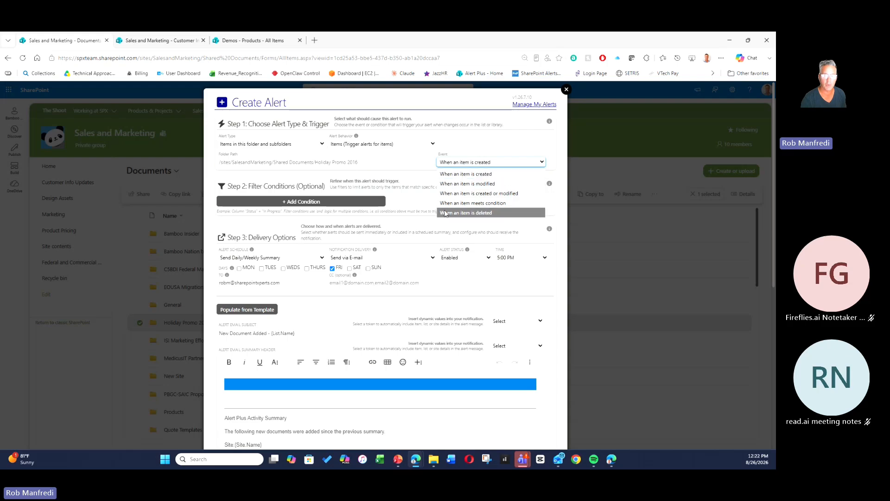
click(472, 131)
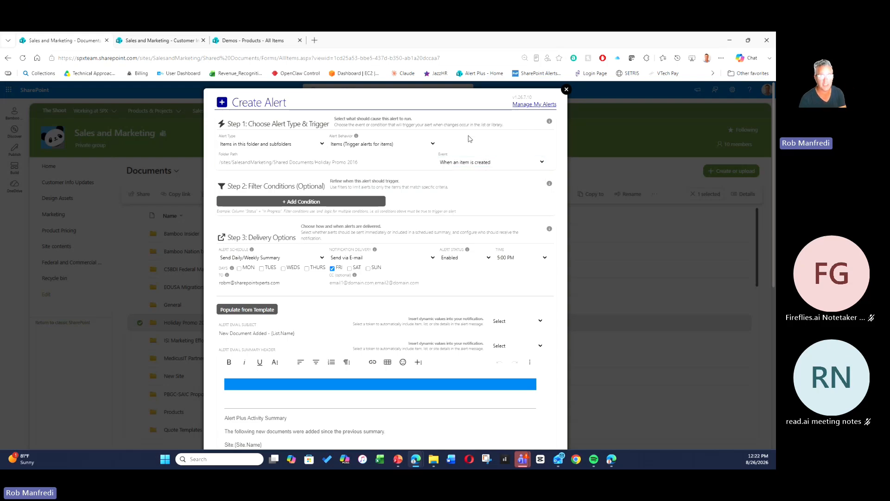
scroll(465, 168, down, 4)
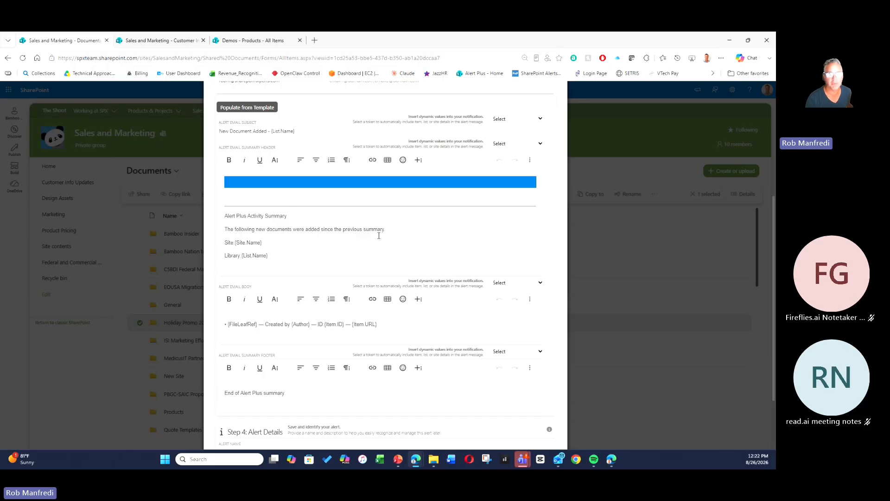
scroll(387, 235, up, 2)
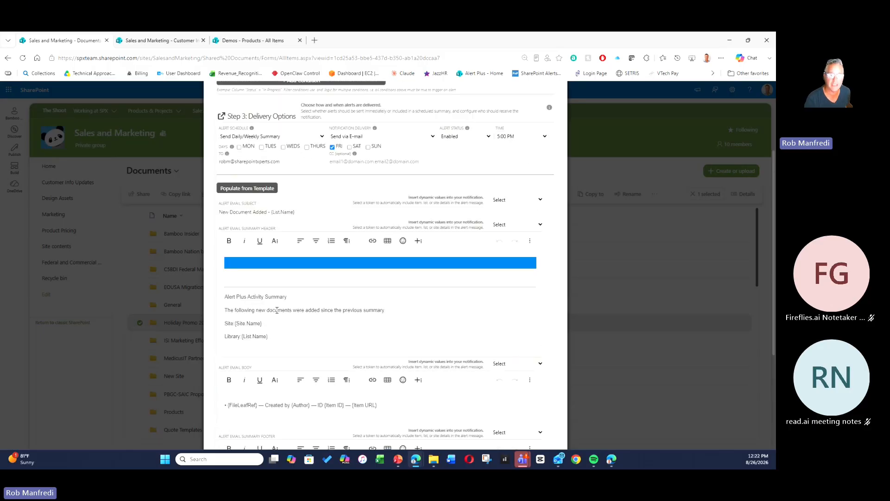
scroll(262, 300, down, 1)
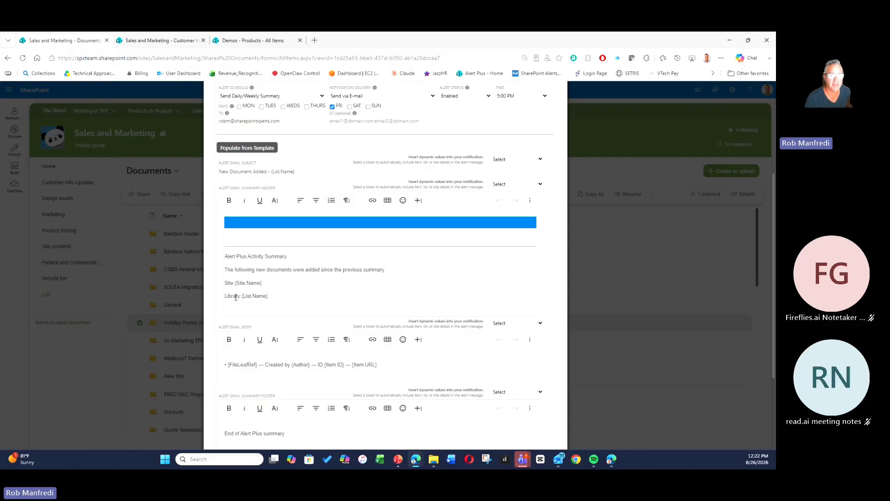
scroll(320, 289, down, 1)
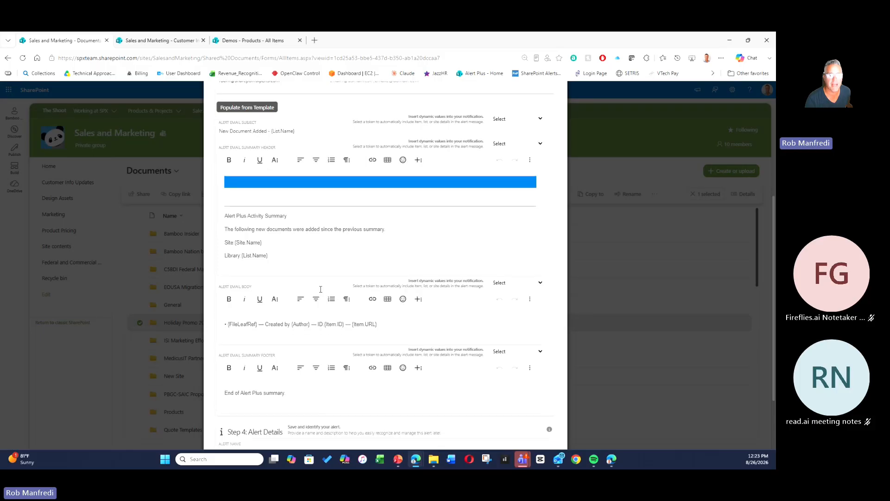
scroll(320, 289, down, 2)
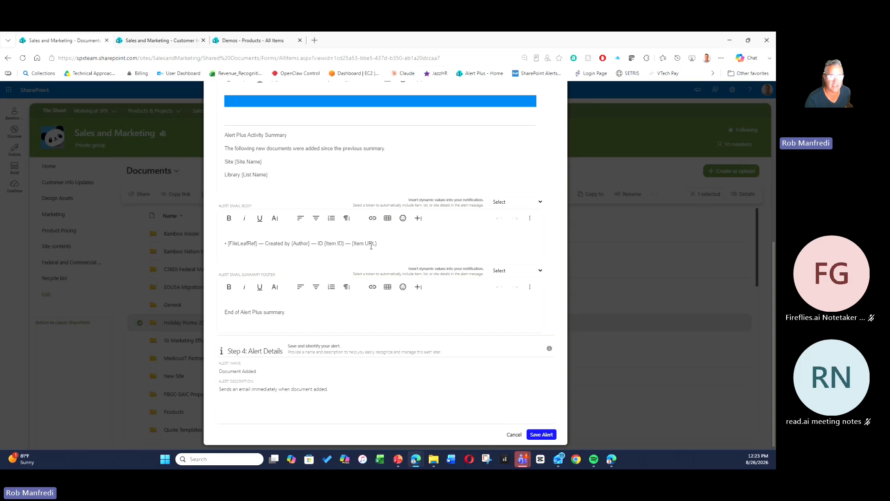
click(402, 248)
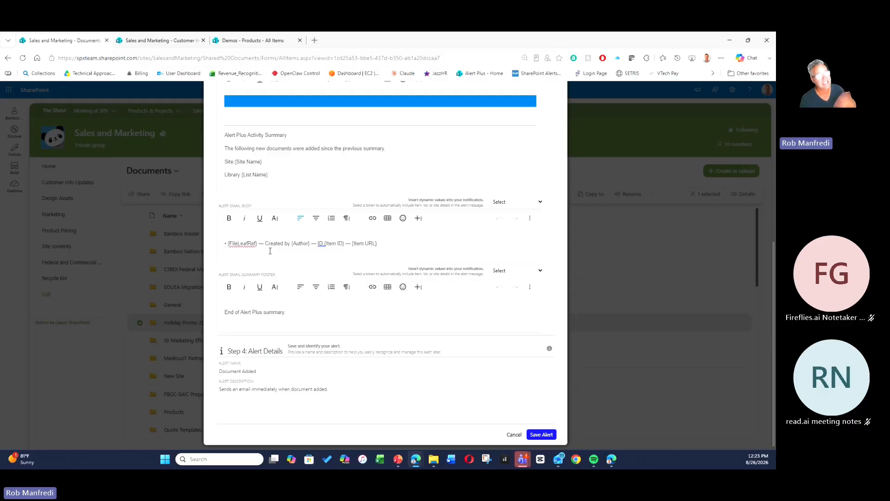
scroll(335, 267, down, 1)
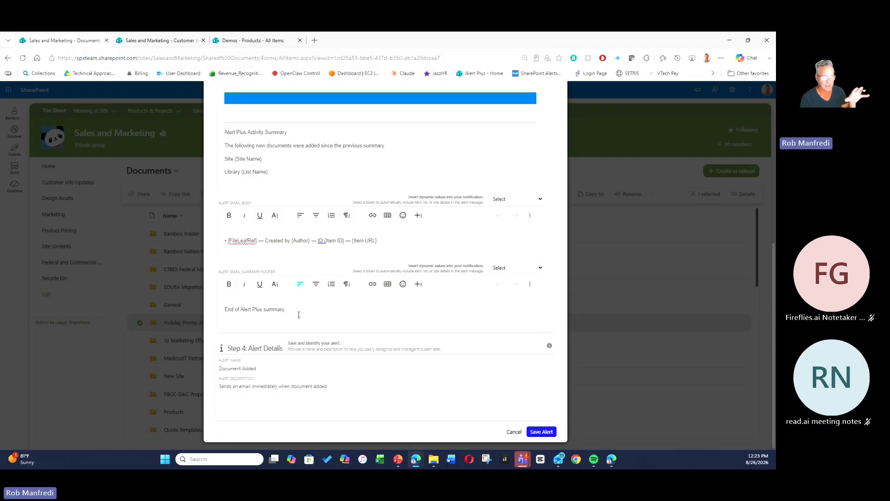
Name the alert Document Added Holiday Promo and change the description's 'immediately' to 'Summary'.
click(261, 369)
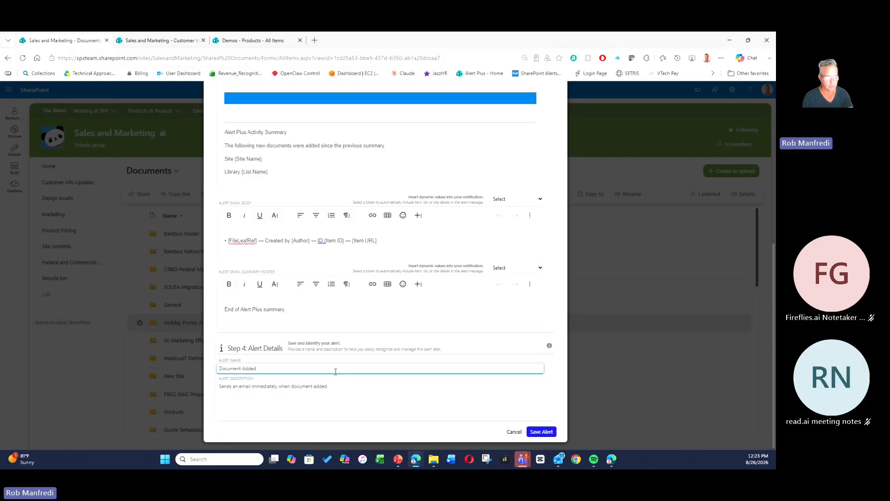
text(Holiday)
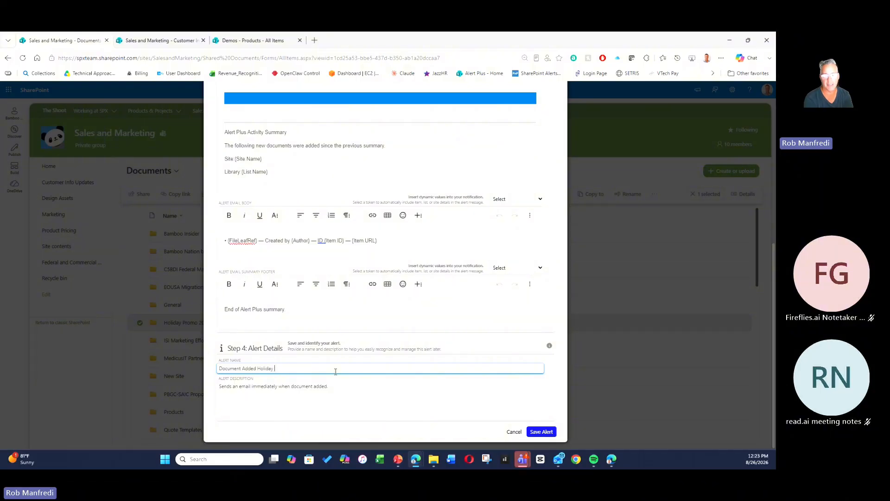
text( Promo)
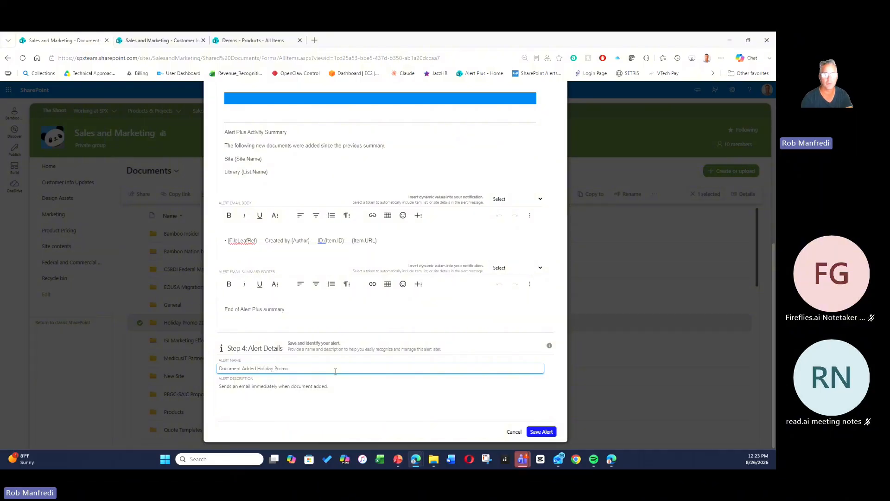
double_click(269, 387)
text(Summary)
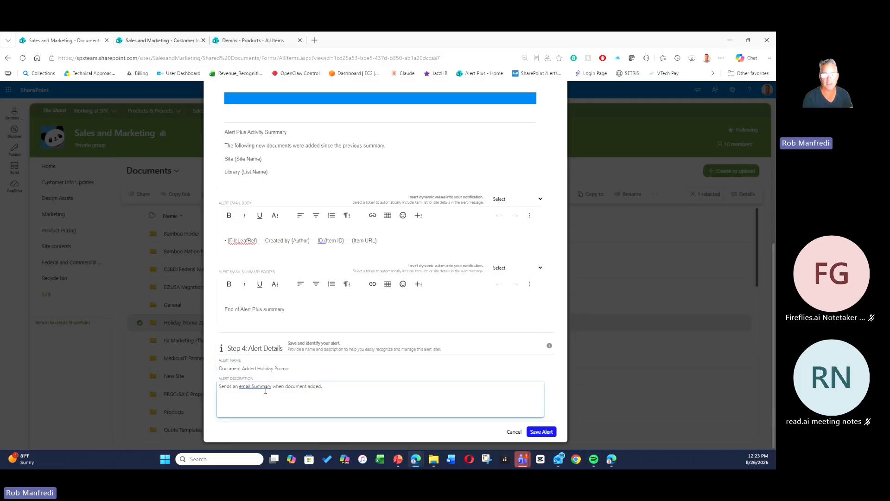
Save the Document Added Holiday Promo alert and acknowledge the confirmation.
click(550, 432)
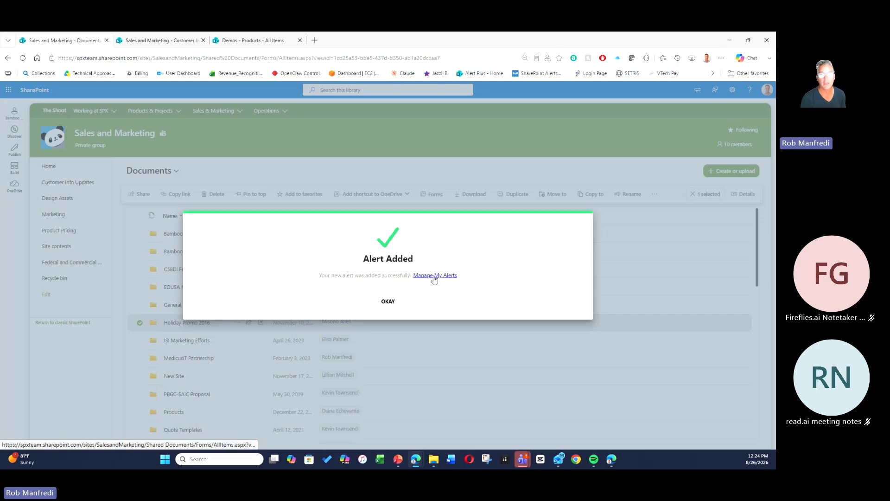
click(388, 301)
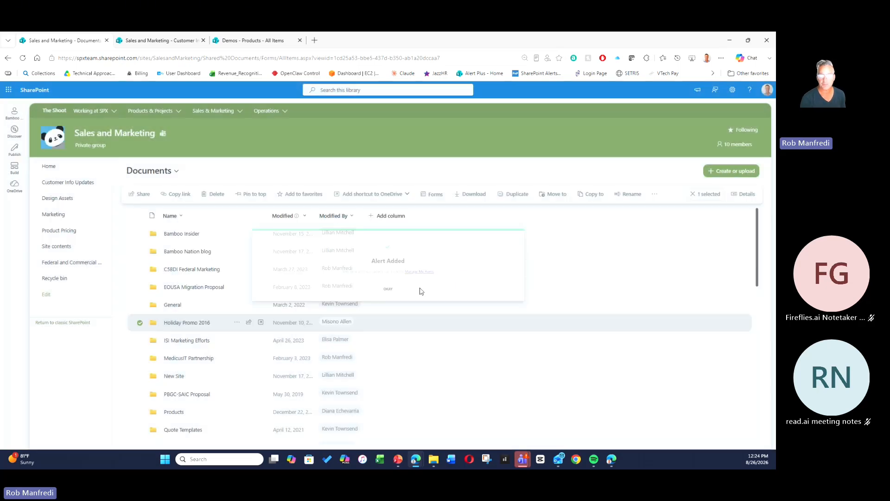
Open Manage My Alerts, filter the list for Holida and inspect the first alert's error breakdown before closing it.
click(654, 195)
click(616, 224)
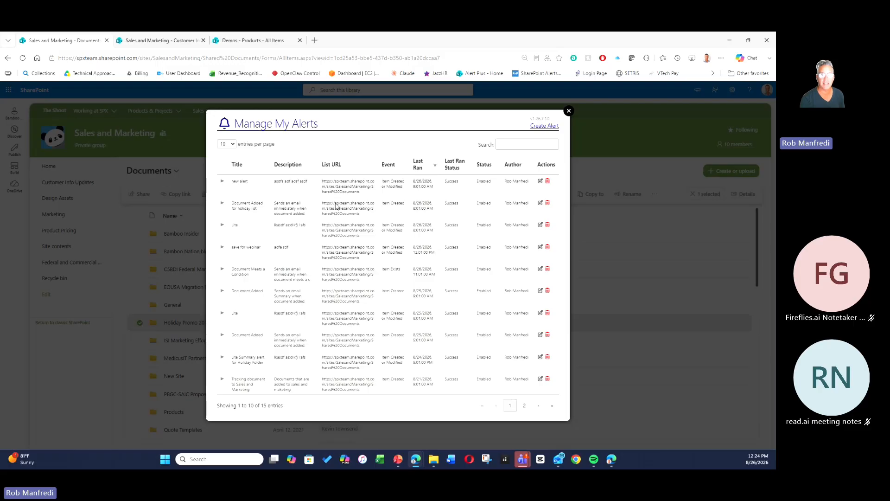
click(525, 144)
text(Holid)
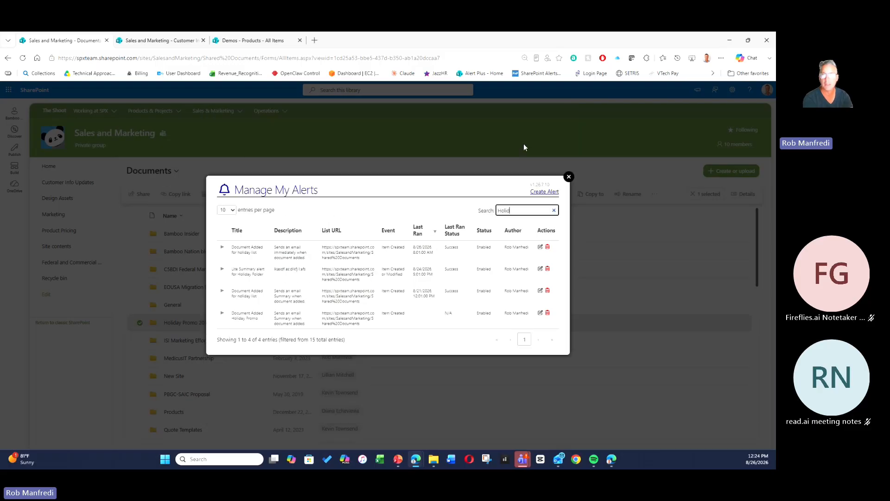
text(a)
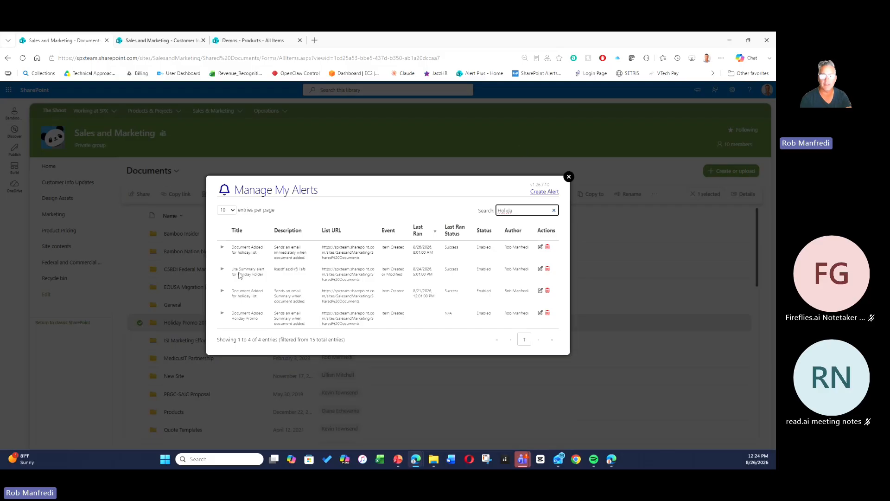
click(222, 247)
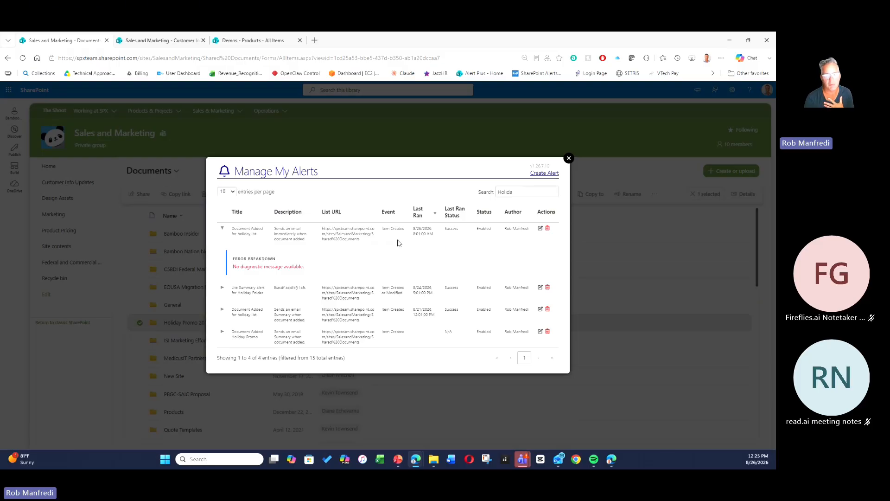
click(222, 229)
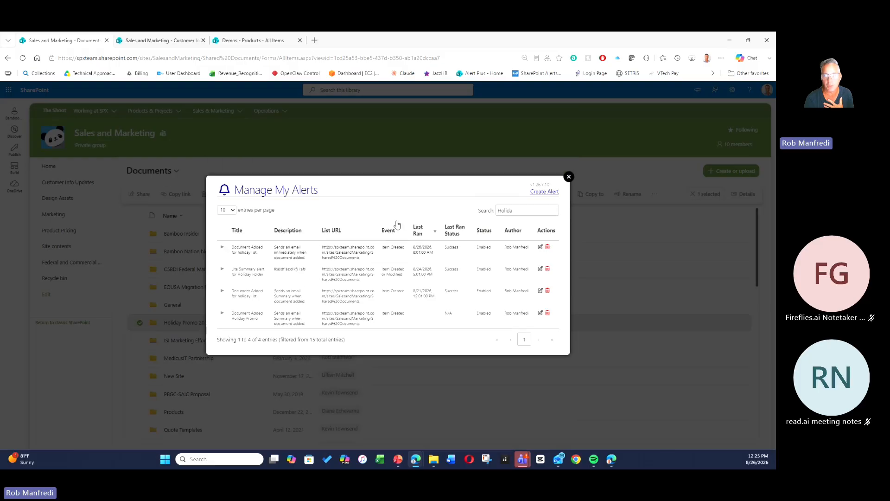
click(568, 177)
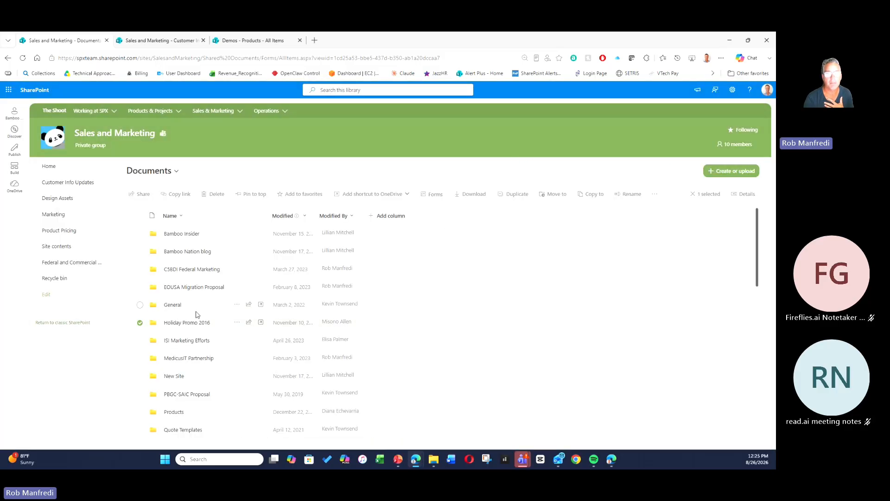
Open the Holiday Promo 2016 folder and start adding a Bamboo alert on the Email_Performance_Email 1 file.
click(181, 323)
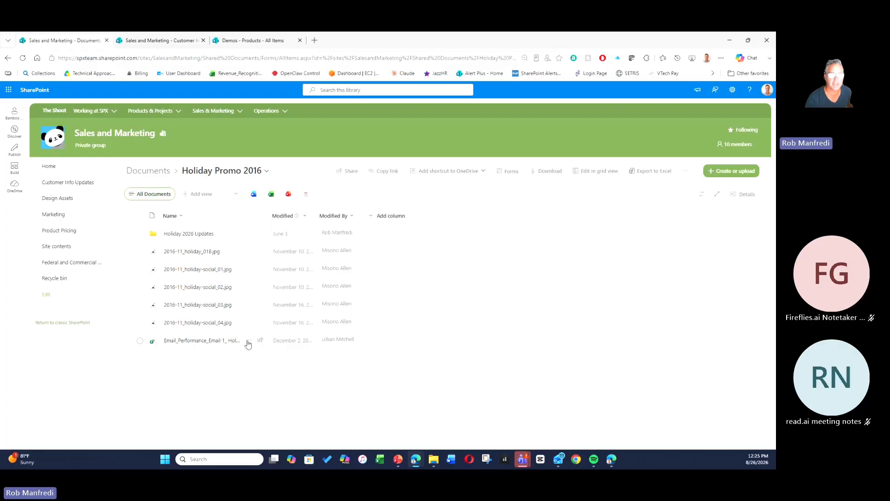
click(248, 342)
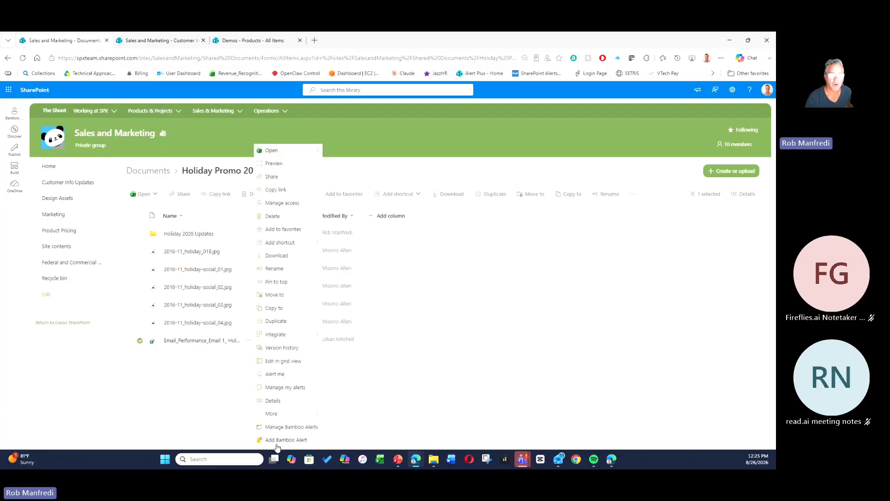
click(279, 441)
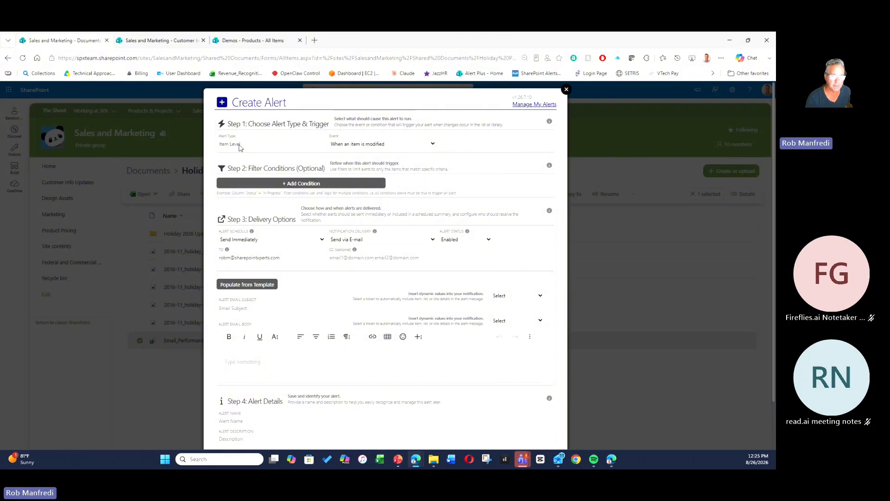
Keep the When an item is modified event and populate the alert email from the template.
click(382, 145)
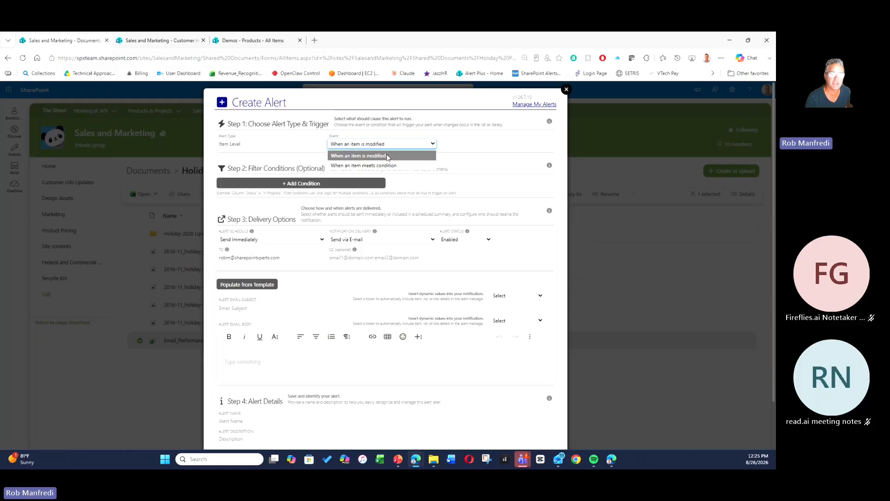
click(388, 156)
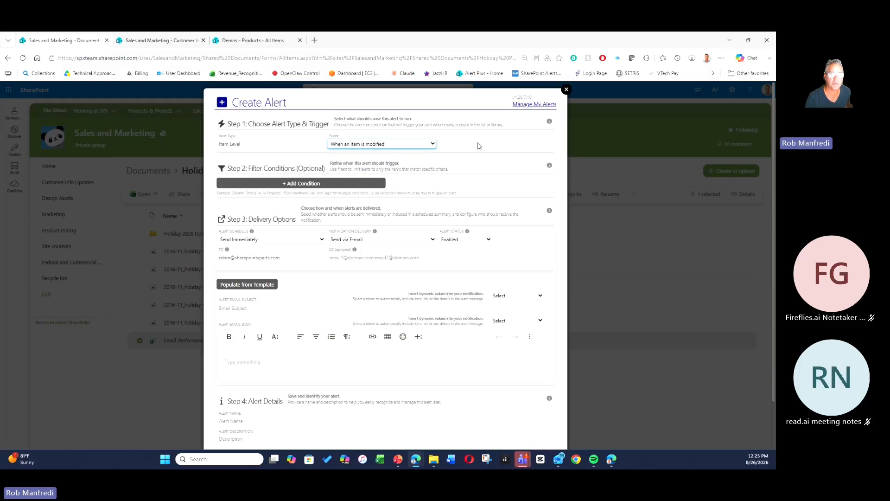
click(248, 285)
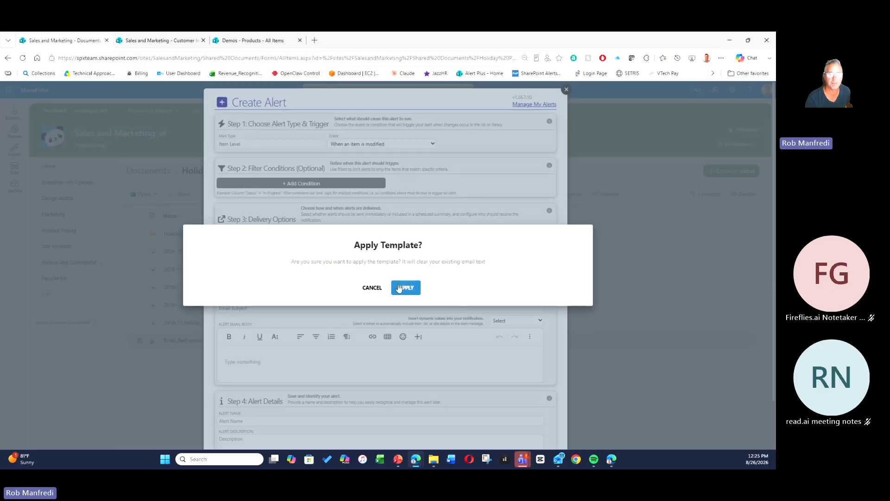
click(405, 287)
Name the alert Item Modified Excel Spreadsheet and save it, dismissing the confirmation.
scroll(479, 282, down, 2)
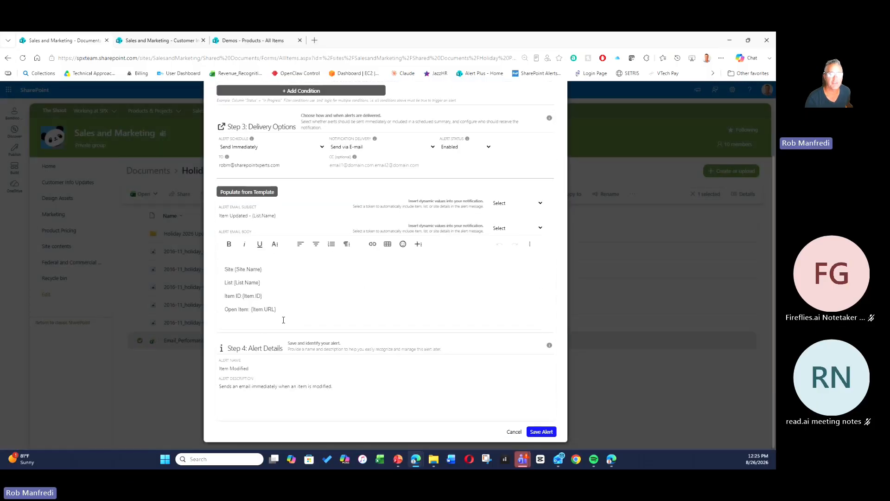
click(267, 369)
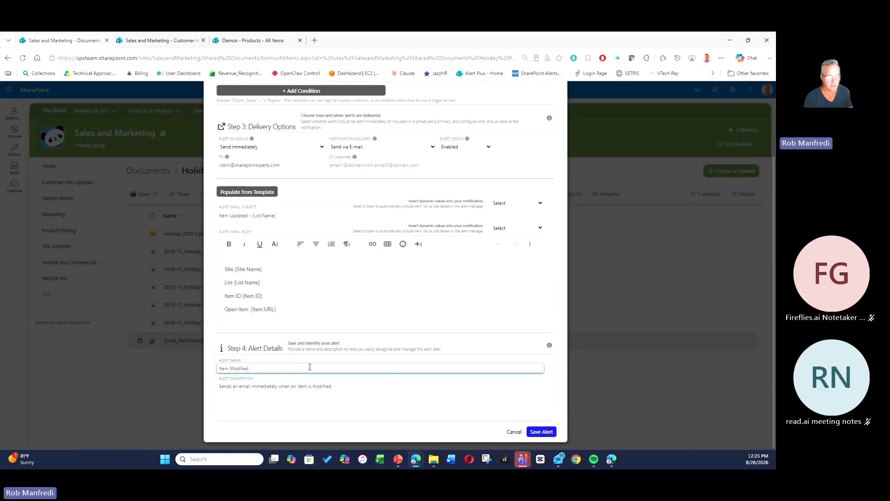
text(Excel Spreadsh)
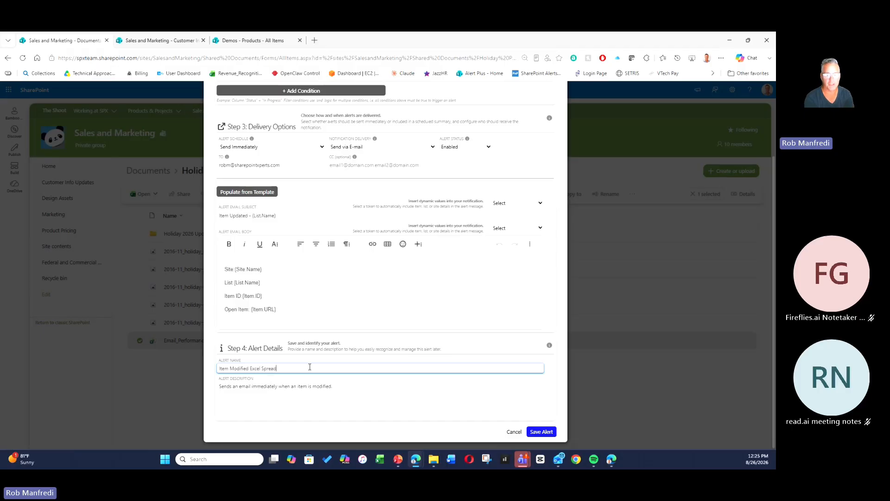
key(BackSpace)
key(BackSpace)
key(BackSpace)
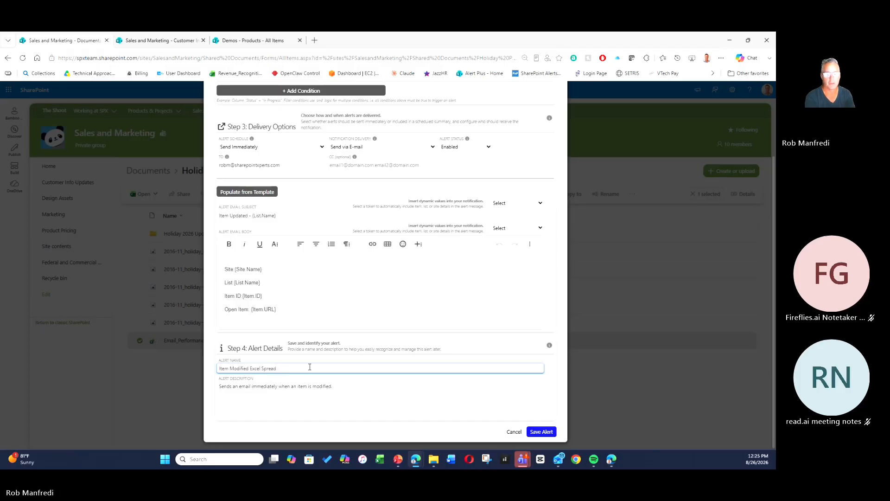
text(sheet)
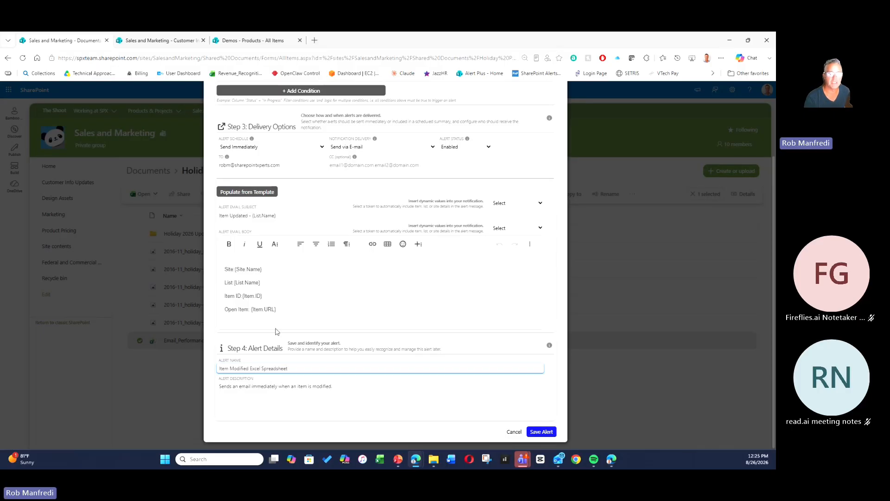
click(293, 311)
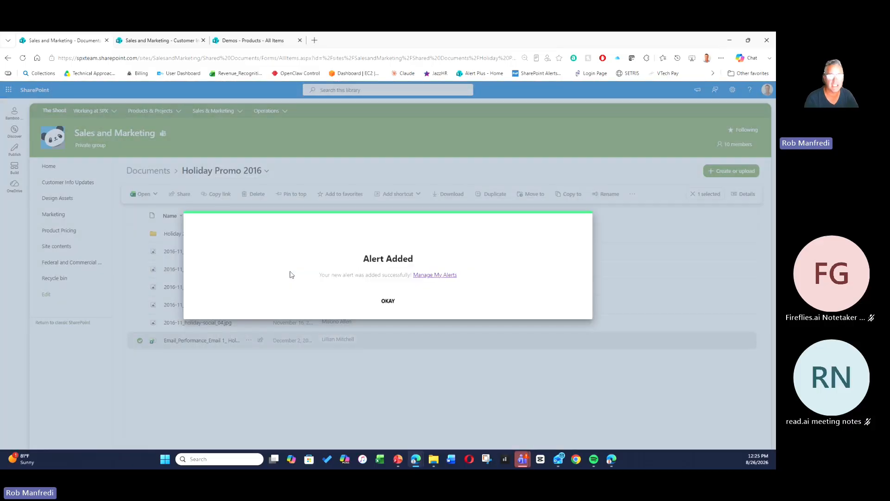
click(388, 302)
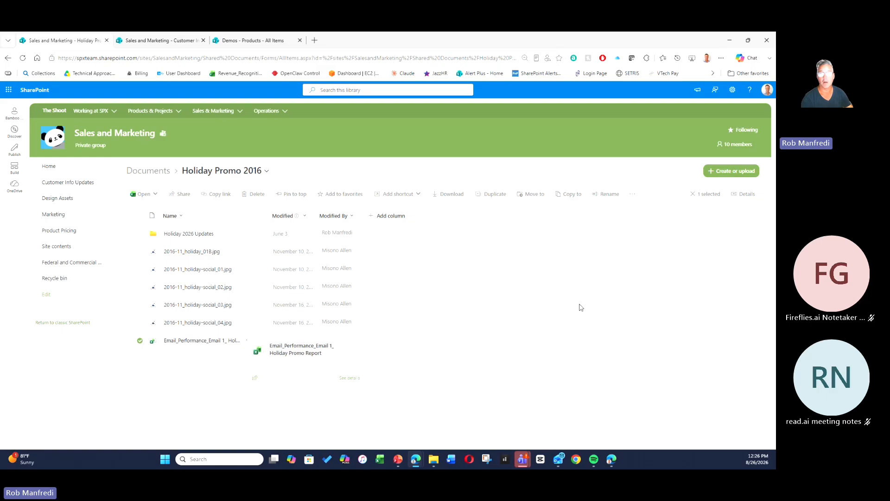
Switch to the Customer Info Updates list's Create Alert form and examine the When an item meets condition event.
click(146, 40)
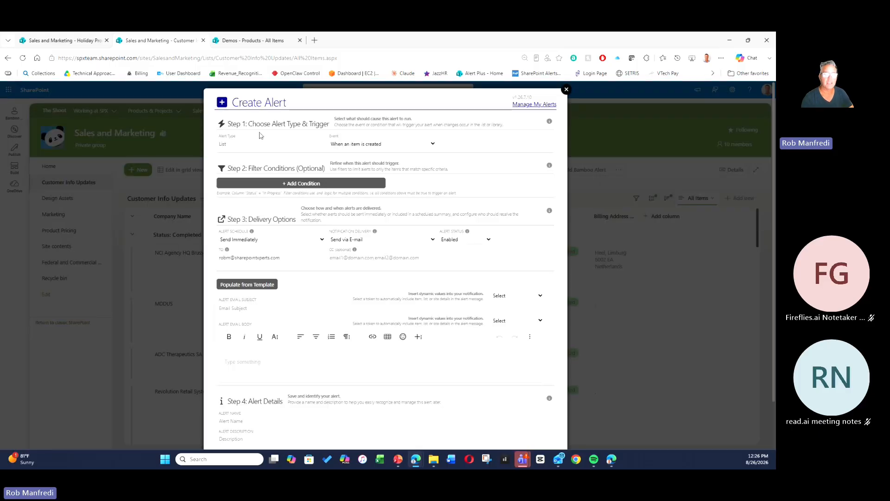
click(387, 145)
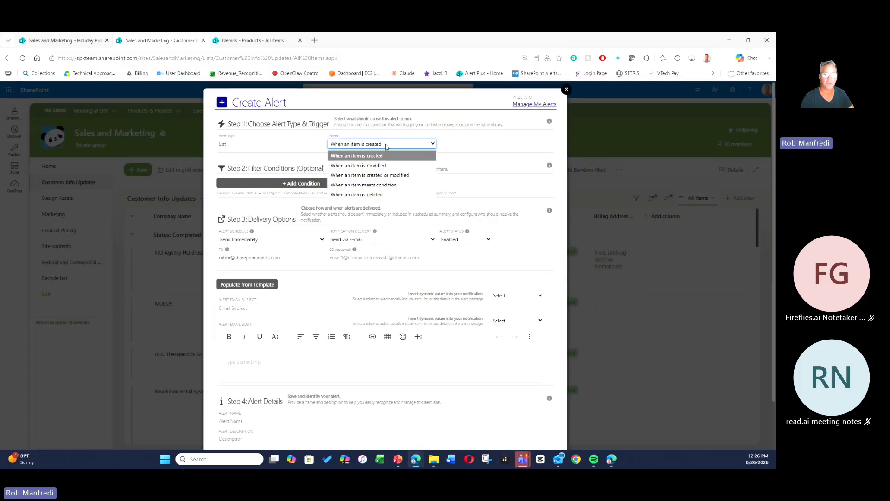
click(381, 185)
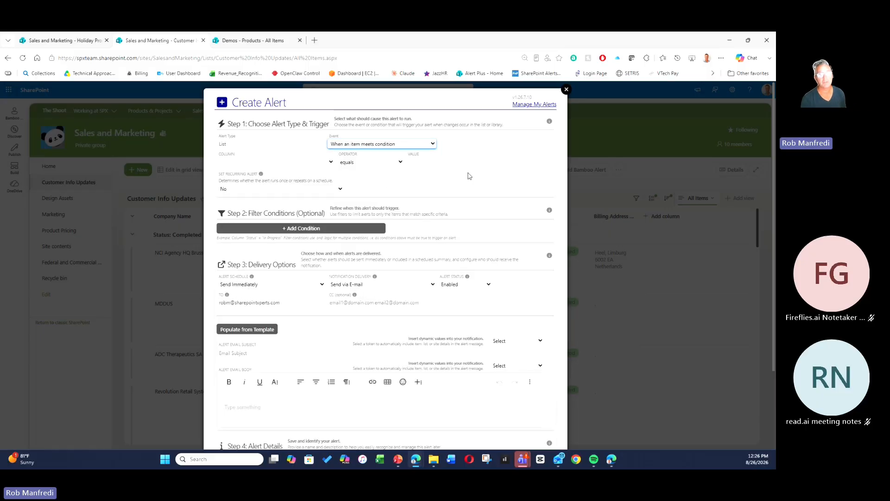
click(300, 163)
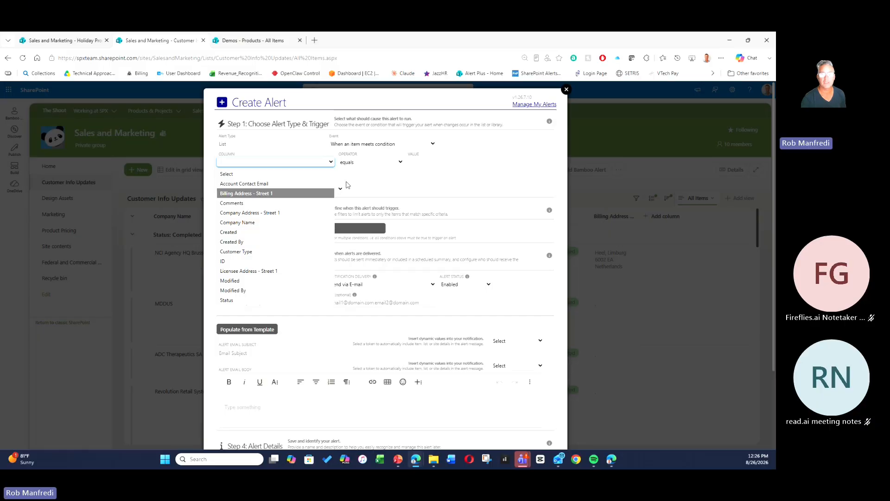
click(377, 145)
click(367, 158)
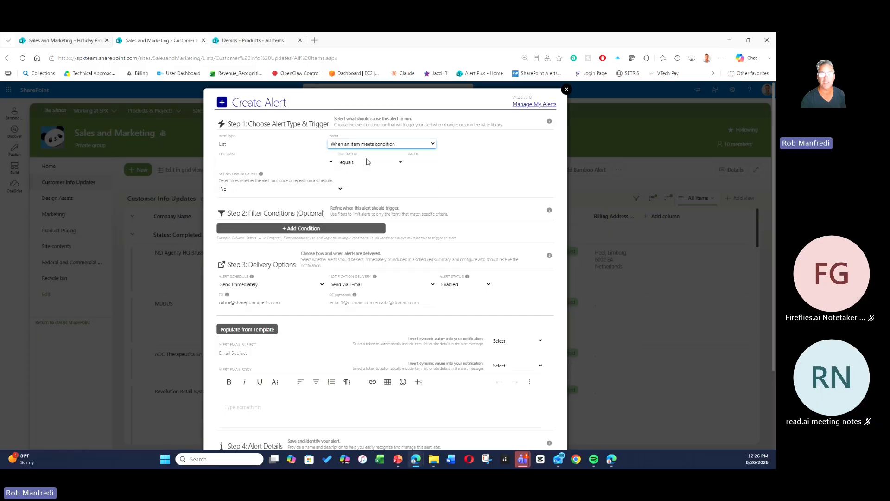
Add a filter condition requiring Customer Type equals Customer.
click(276, 184)
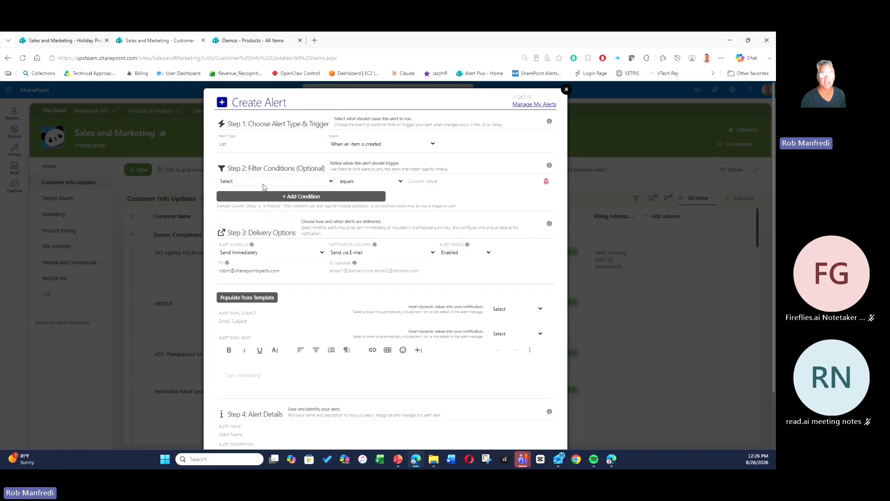
click(272, 182)
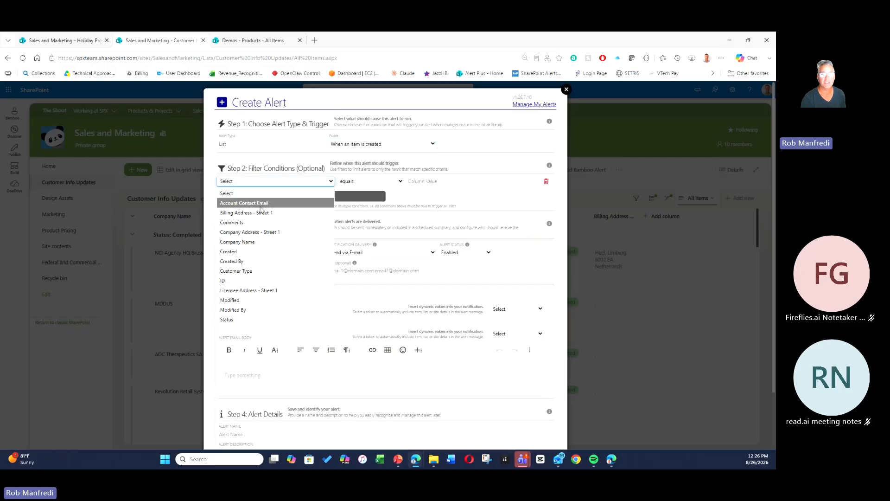
click(236, 271)
click(429, 182)
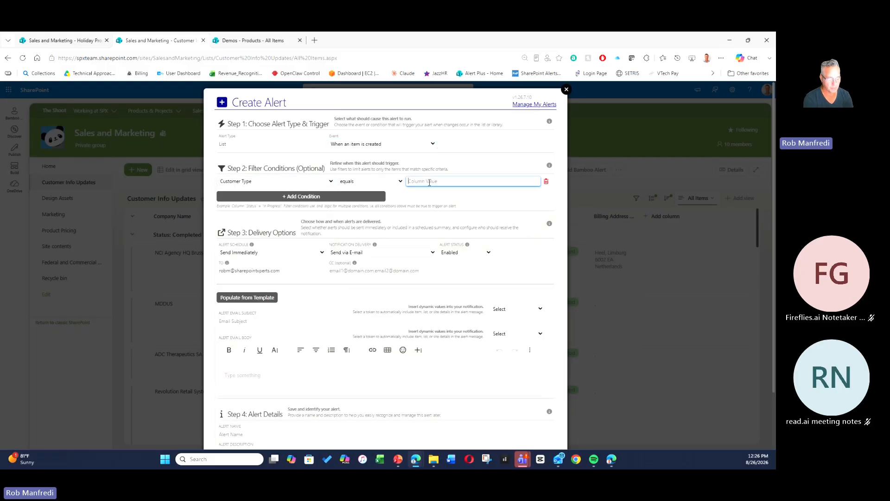
text(Customer)
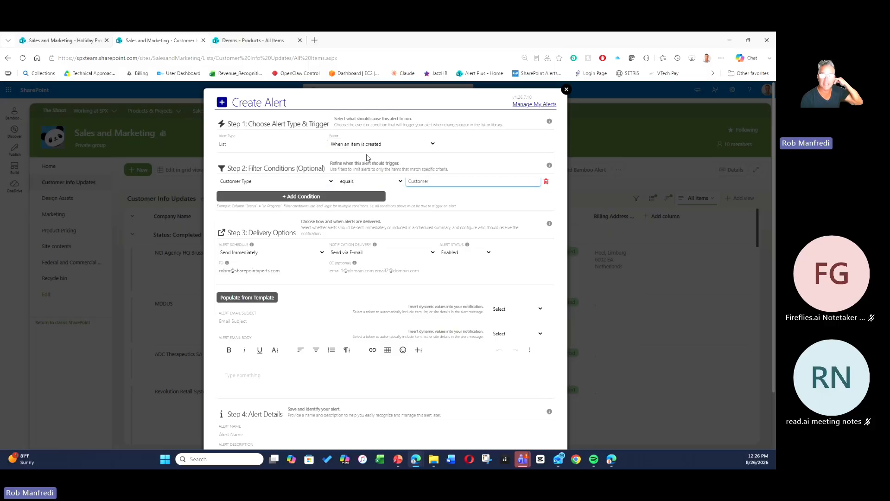
Browse the filter condition's columns and operators, setting the column to Created By.
click(291, 184)
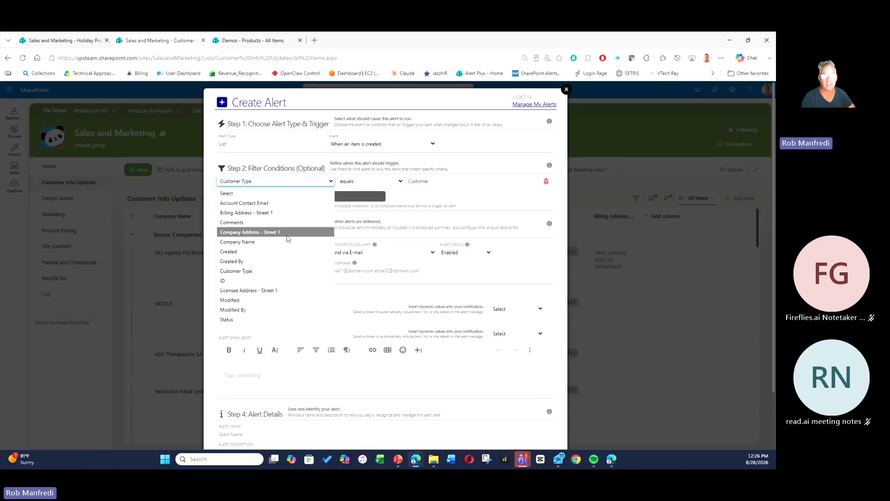
click(284, 281)
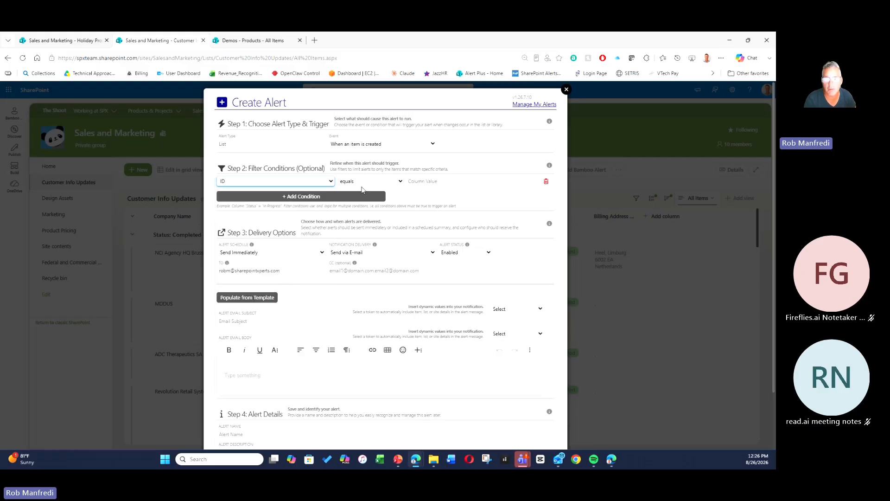
click(365, 184)
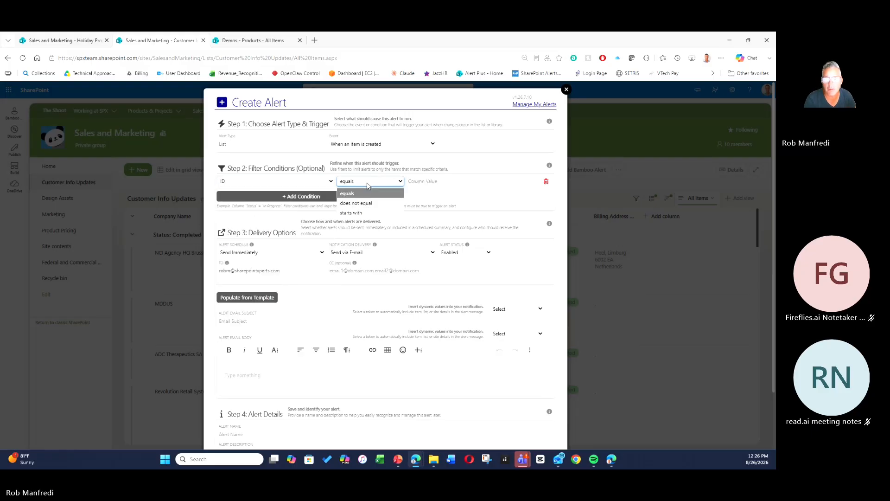
click(292, 183)
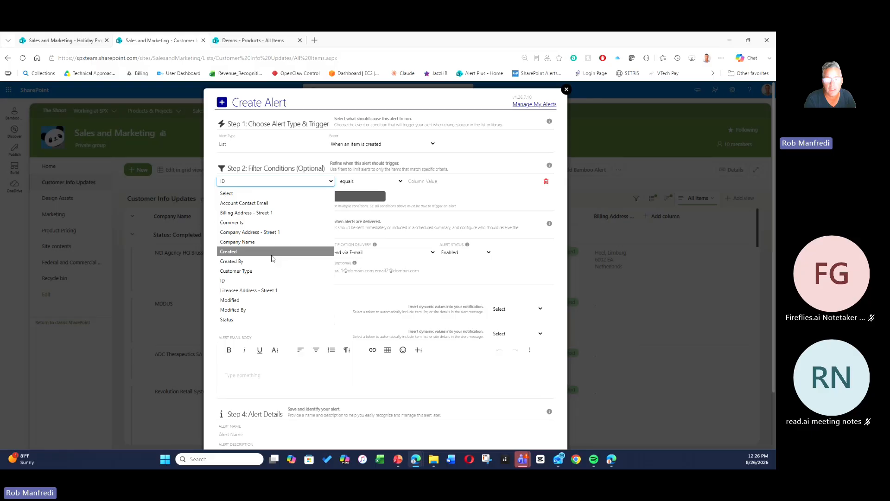
click(255, 263)
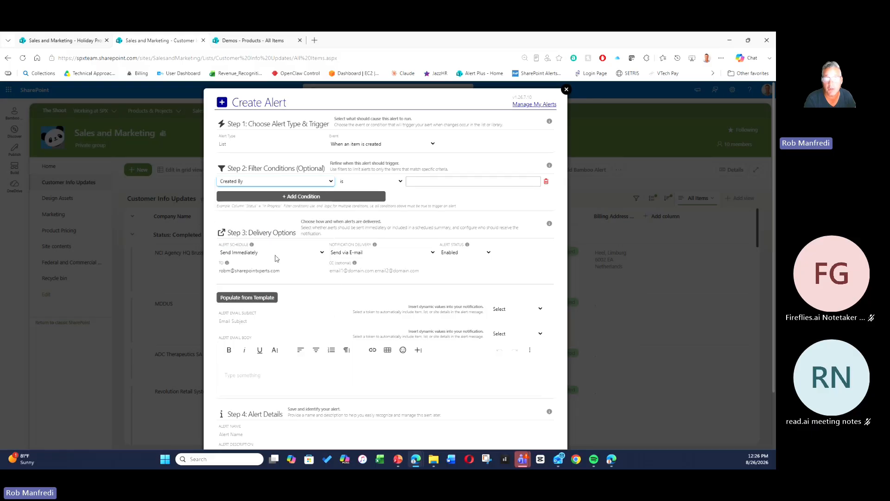
Set the Created By filter condition's value to the presenter's own user account.
click(437, 180)
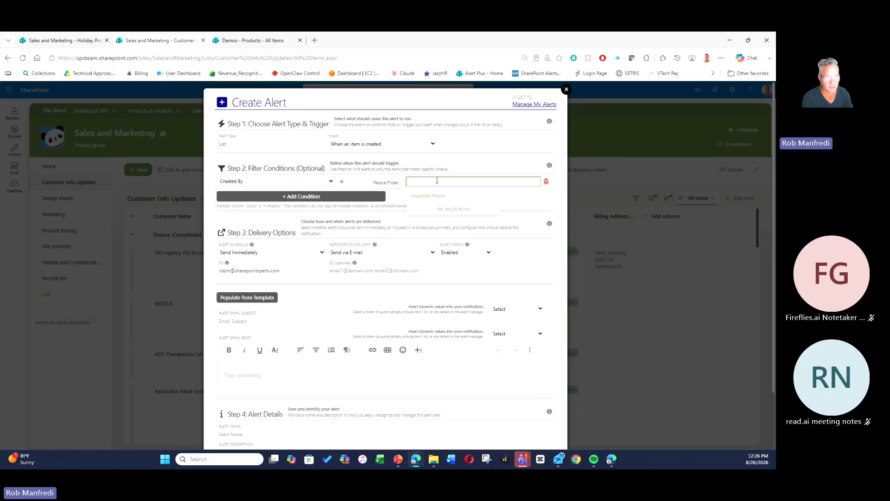
text(Rob & Kevin)
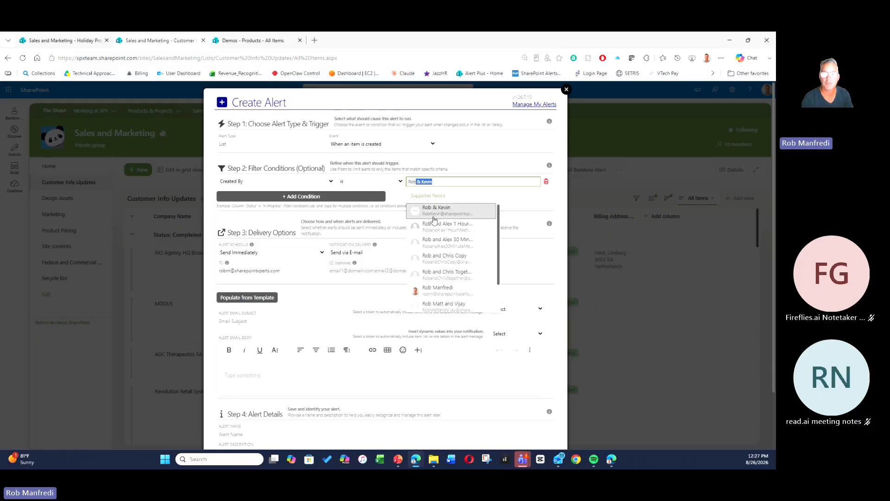
click(434, 291)
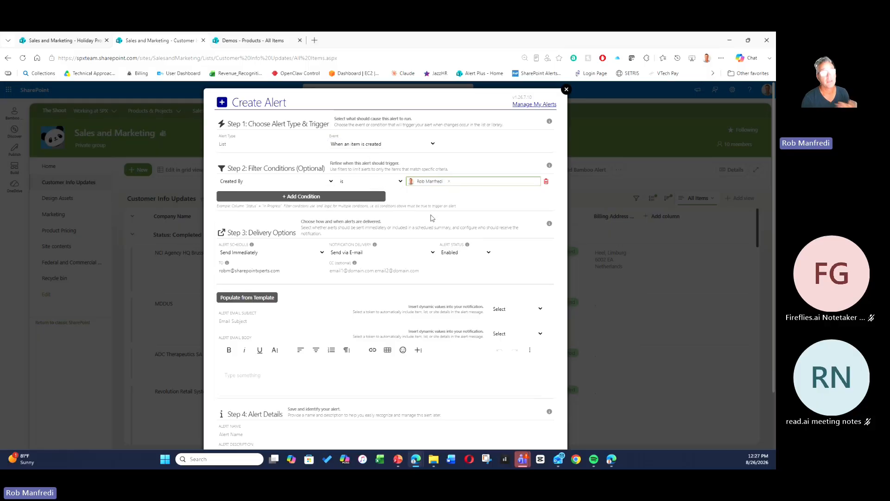
Close the Create Alert form without saving it.
scroll(438, 218, down, 2)
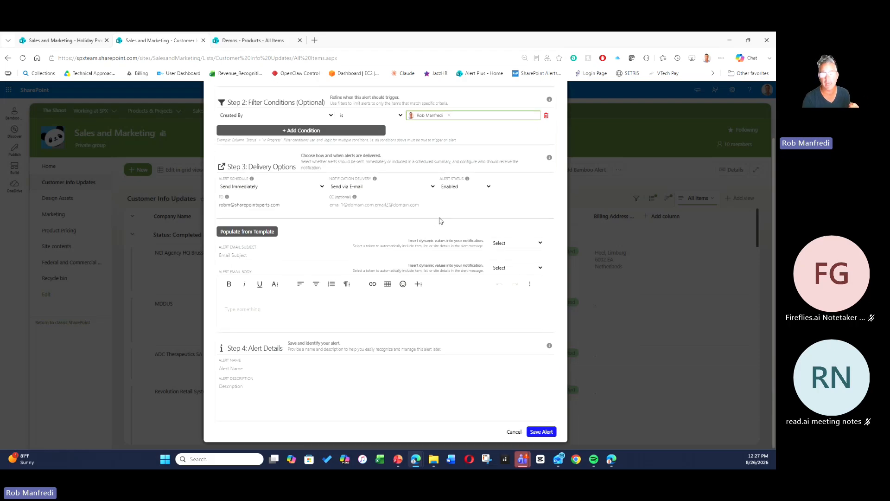
scroll(443, 220, up, 2)
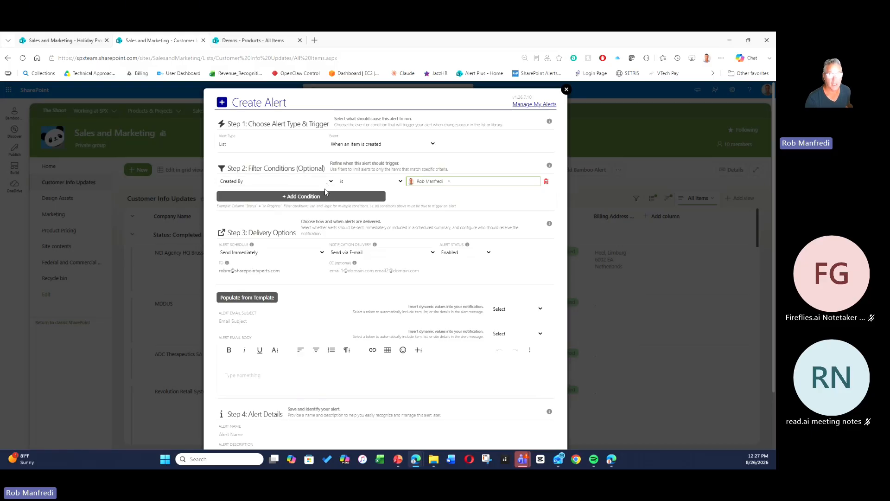
click(566, 90)
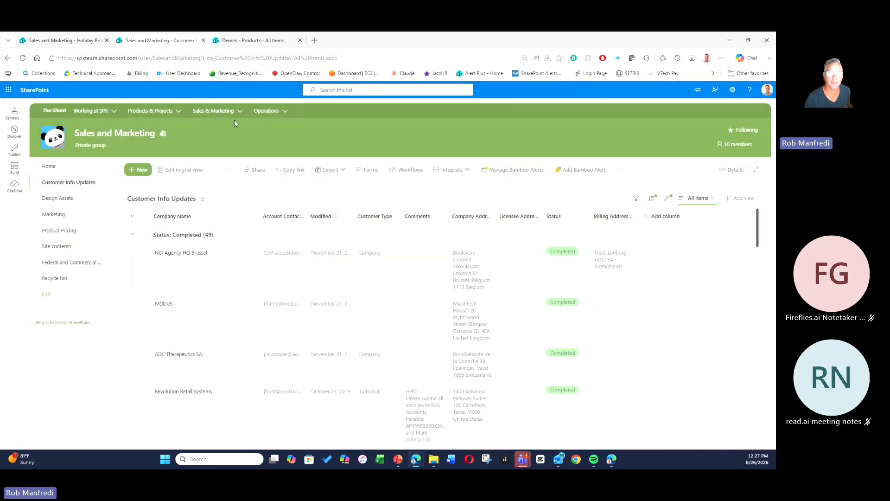
Open the Alert Admin product page from the Demos Products list and browse the Manage My Alerts table.
click(239, 42)
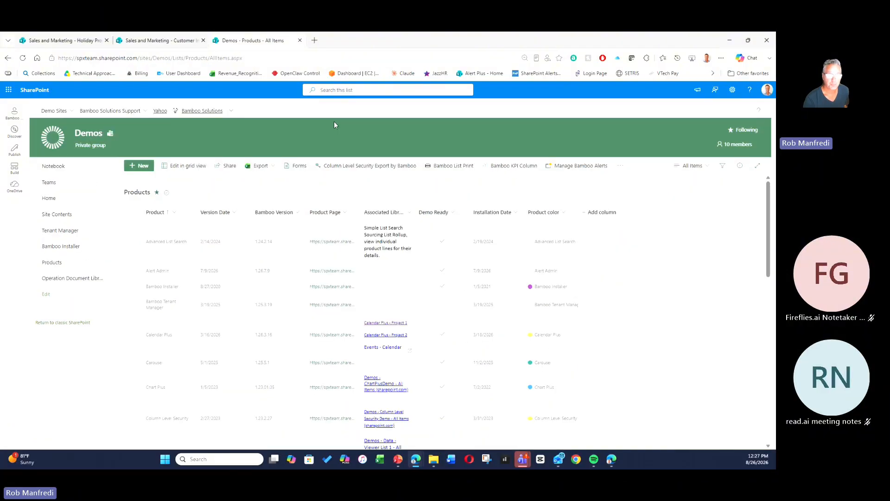
click(332, 271)
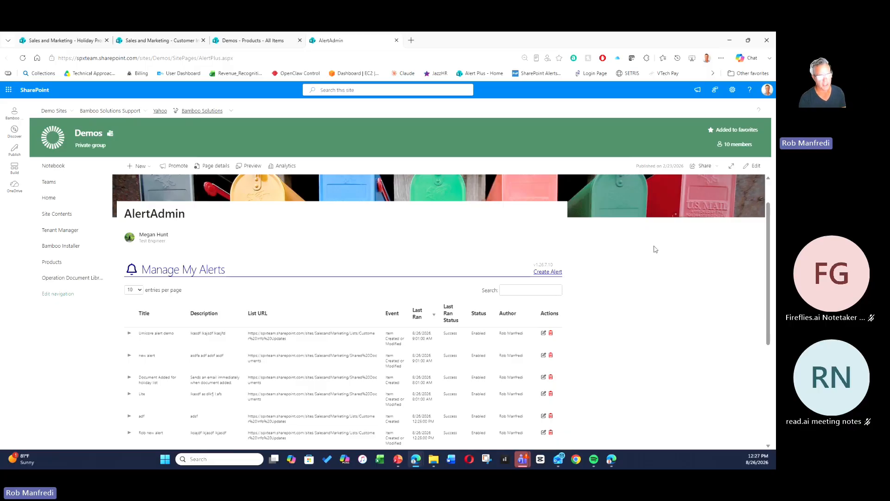
scroll(654, 249, down, 2)
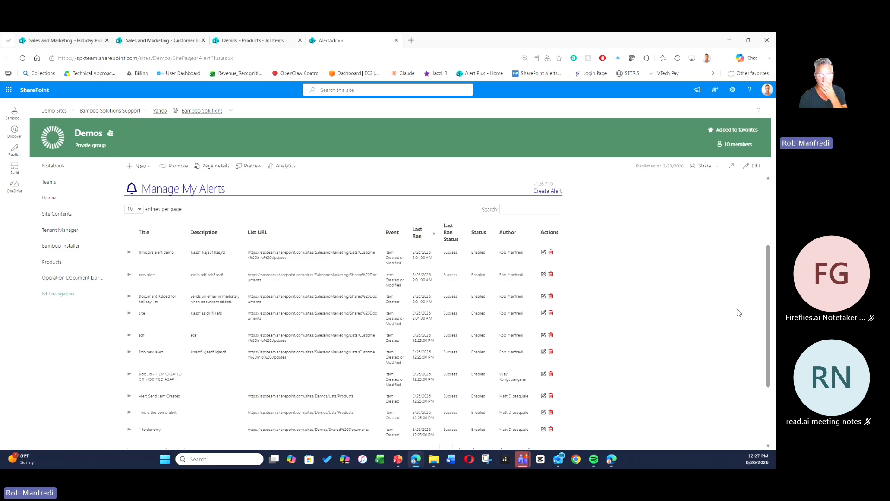
scroll(739, 313, down, 2)
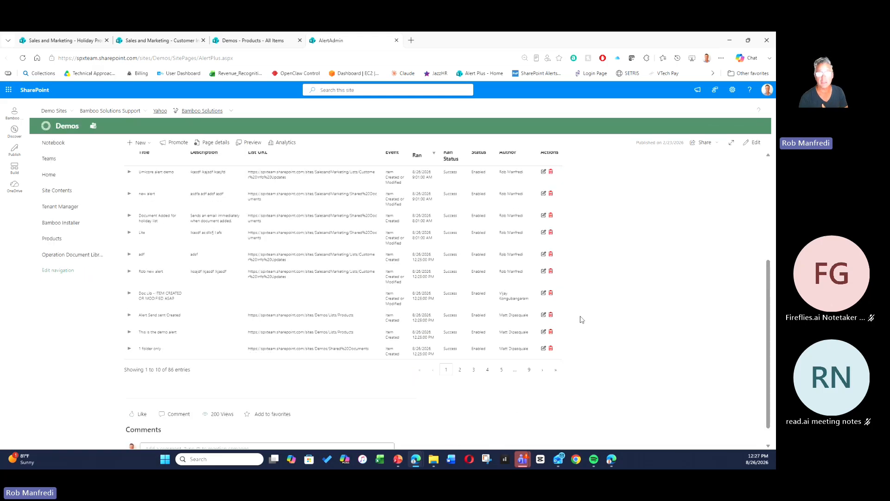
scroll(601, 307, up, 4)
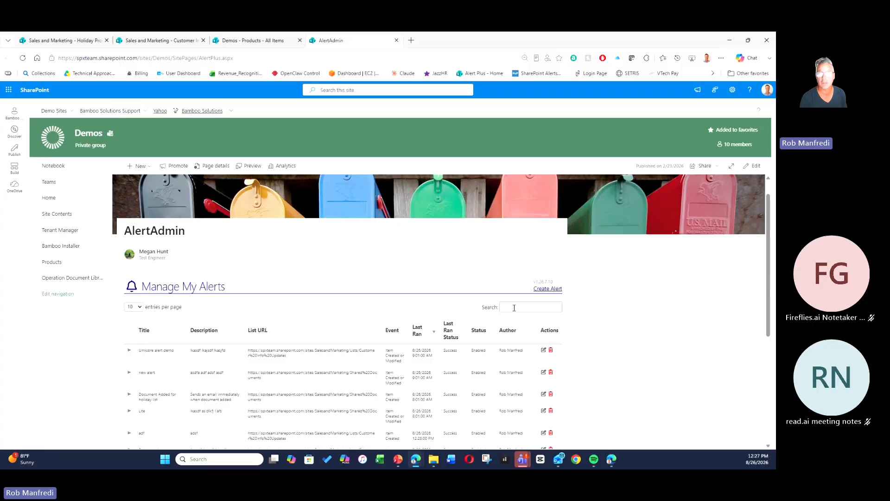
Search the alerts for a colleague's name and open the Prod Modified alert's settings for review.
click(514, 307)
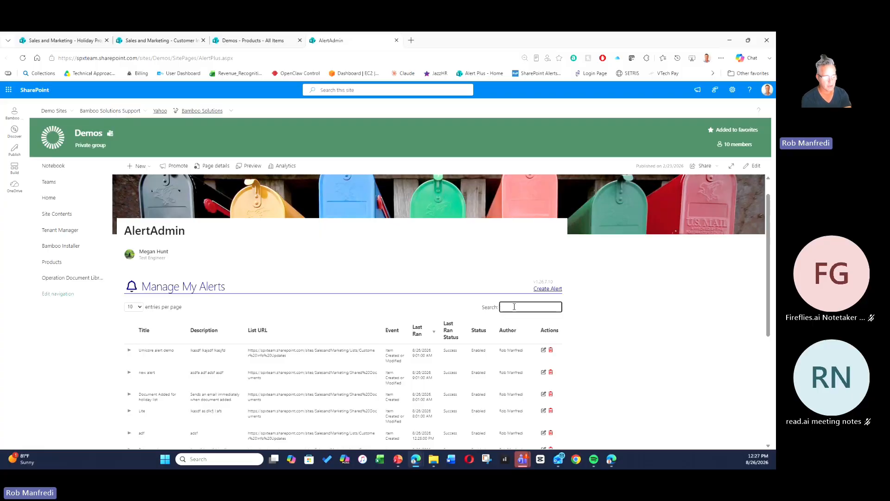
text(latrice)
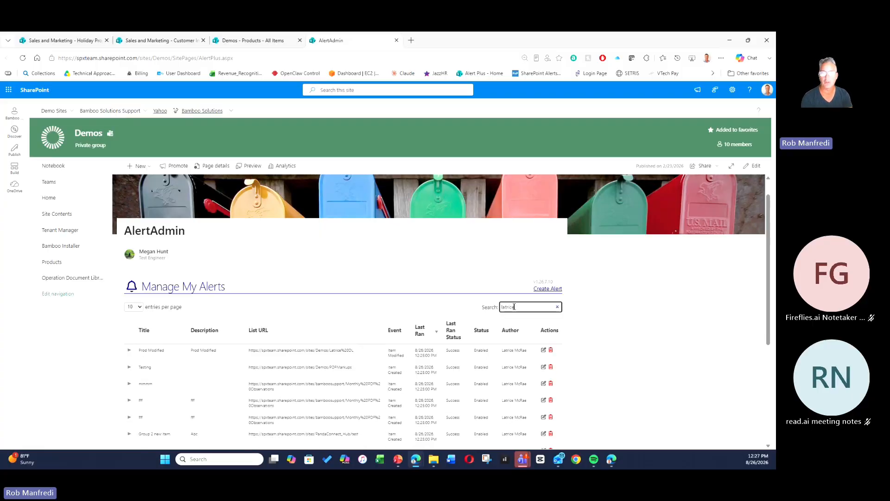
click(650, 326)
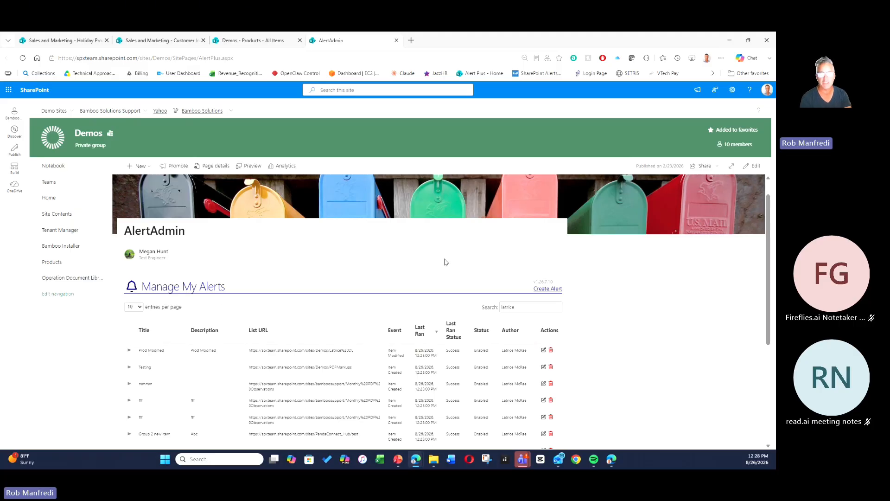
scroll(532, 300, down, 3)
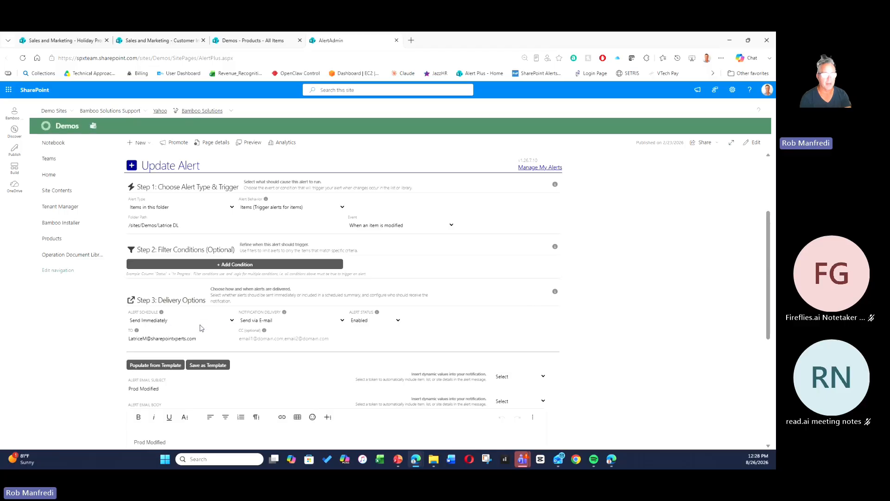
scroll(306, 334, down, 4)
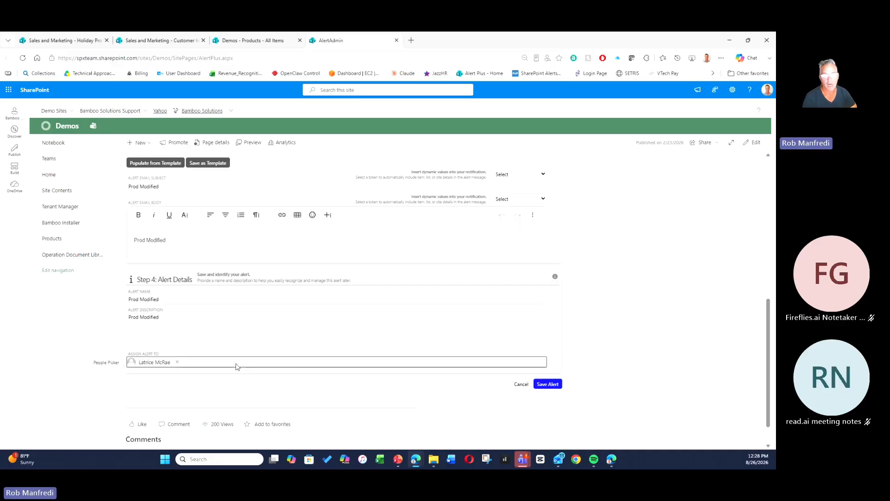
scroll(279, 334, up, 3)
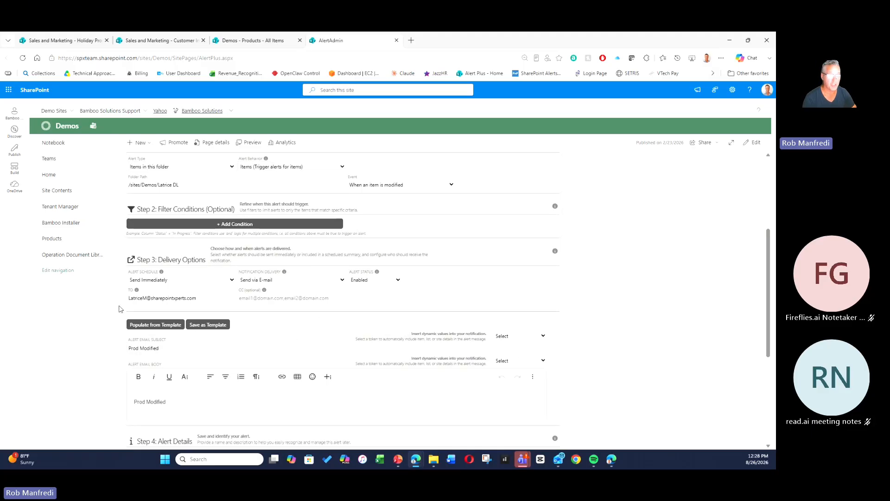
Try populating the alert email from a template, cancelling the apply prompt.
click(155, 324)
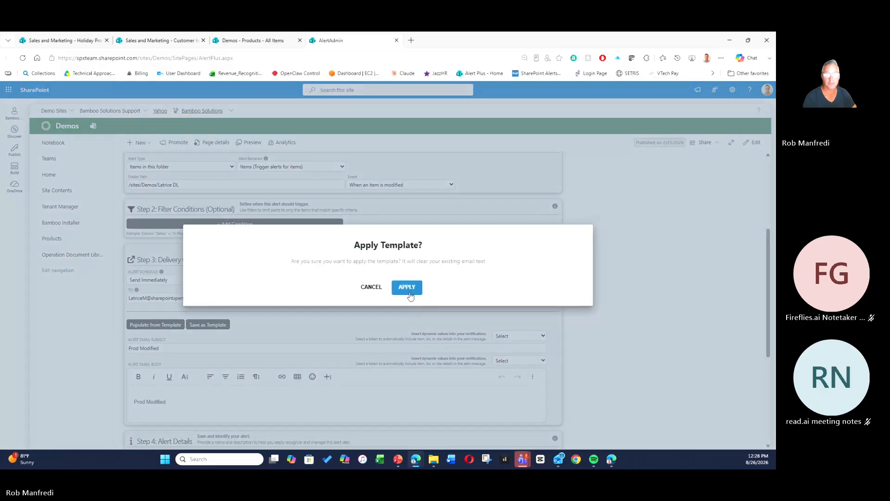
click(368, 288)
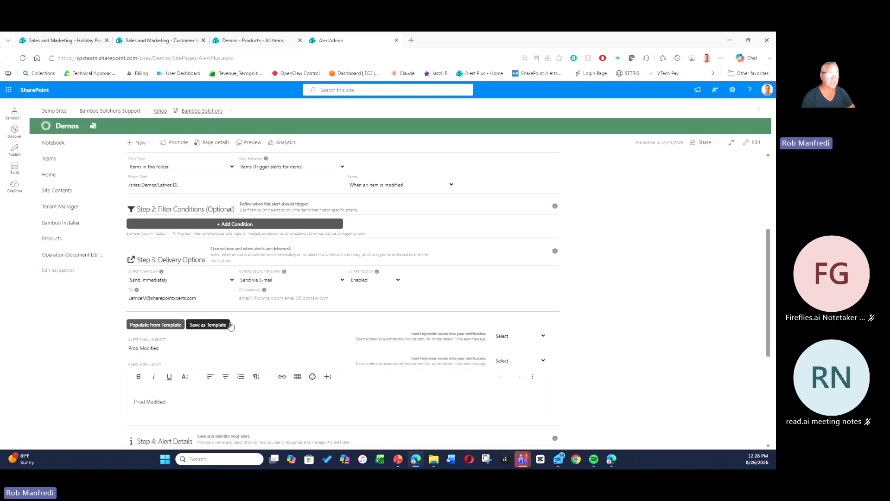
scroll(573, 313, down, 8)
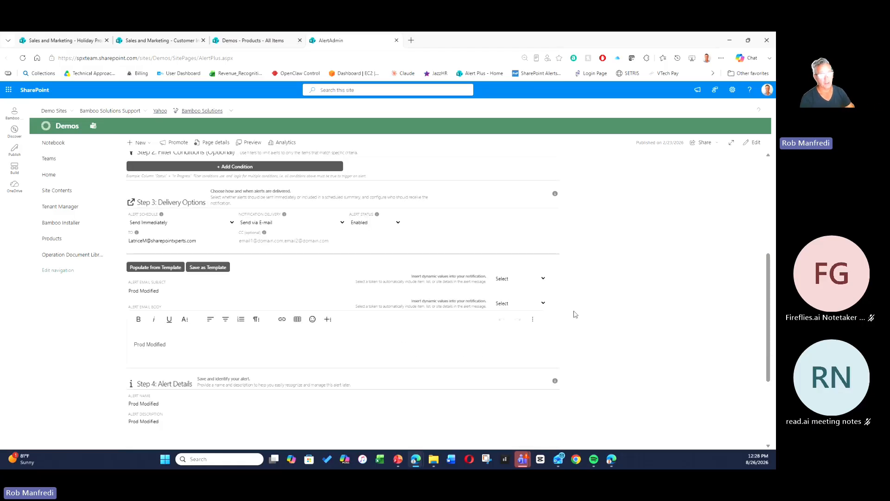
scroll(574, 313, up, 12)
scroll(574, 314, up, 3)
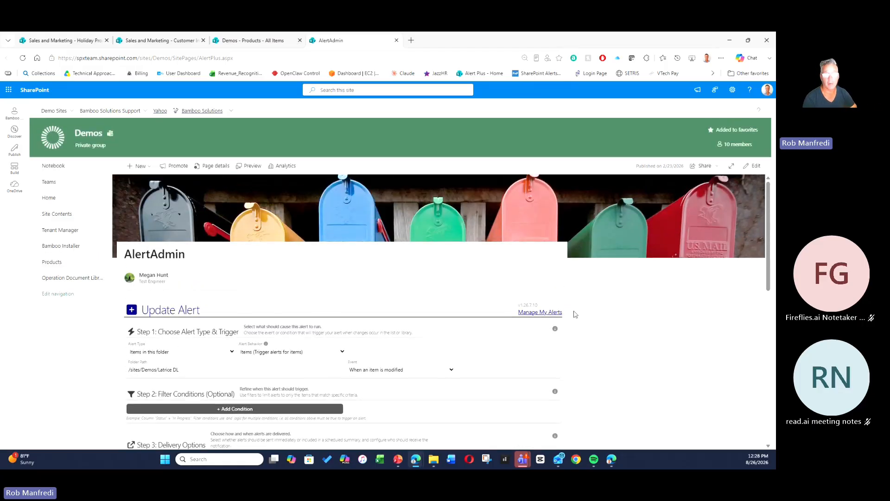
Return to Manage My Alerts and expand the adf alert's row to examine its error breakdown.
click(533, 313)
scroll(656, 299, down, 3)
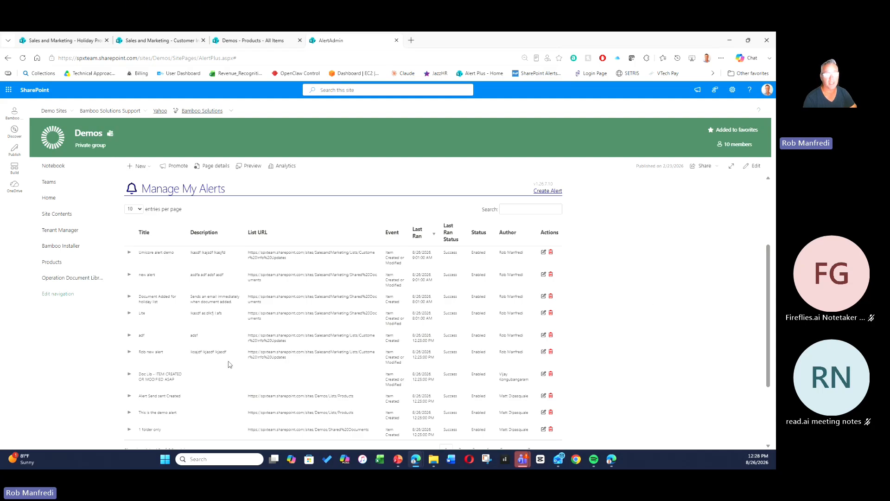
click(129, 335)
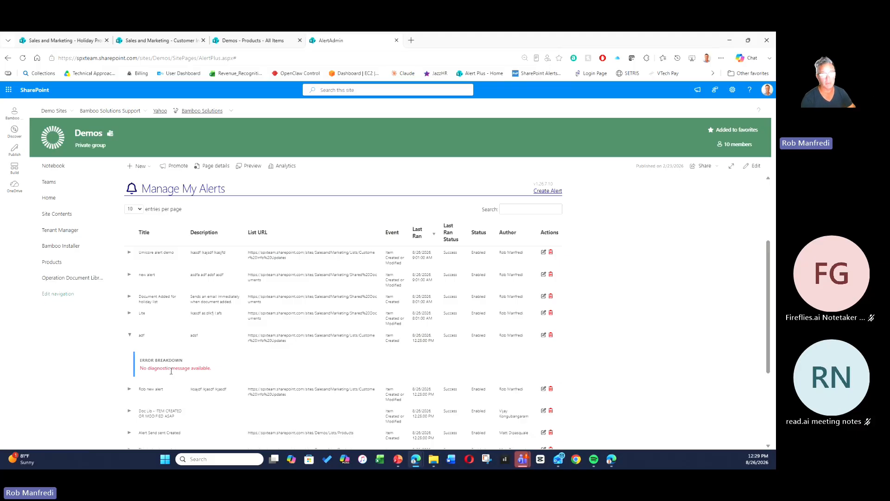
scroll(684, 320, down, 3)
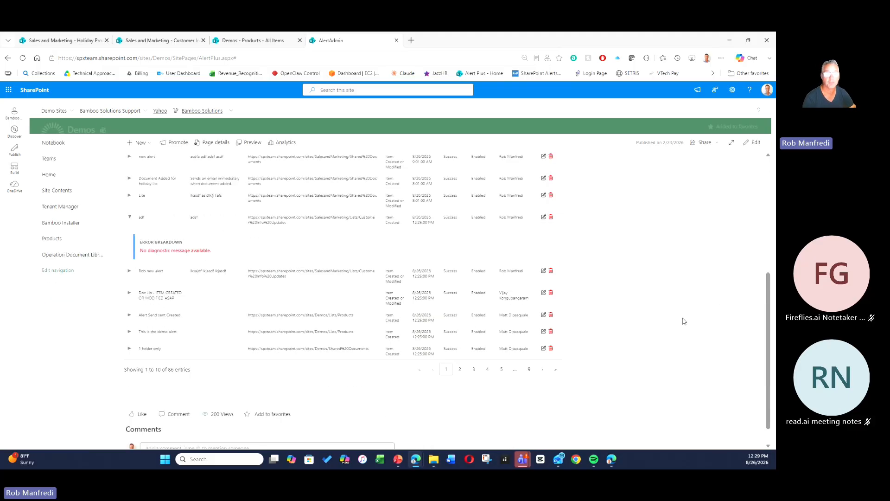
scroll(683, 321, up, 5)
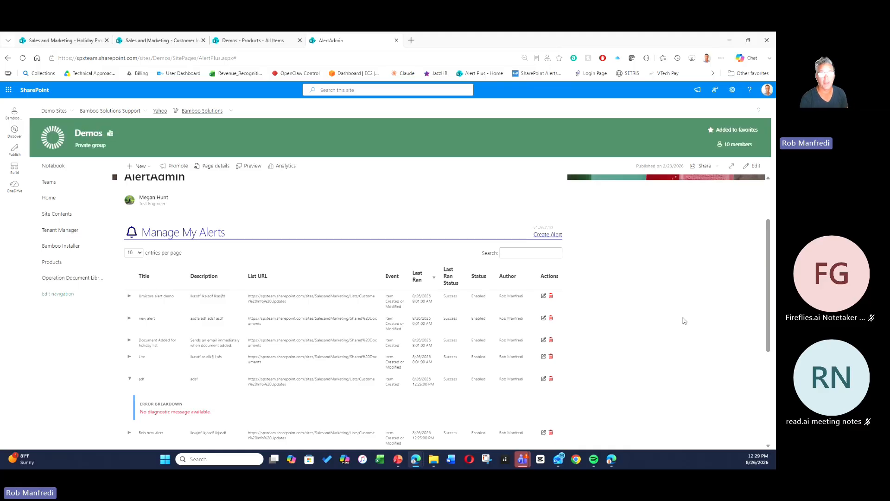
scroll(692, 315, up, 2)
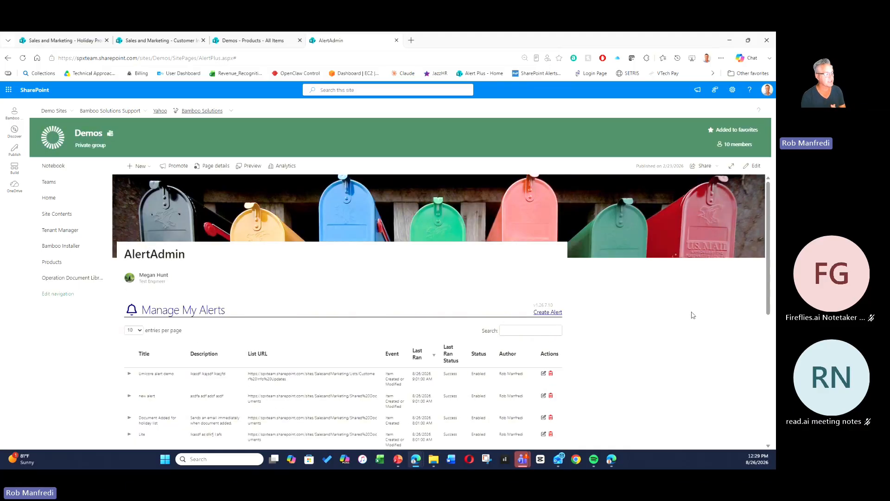